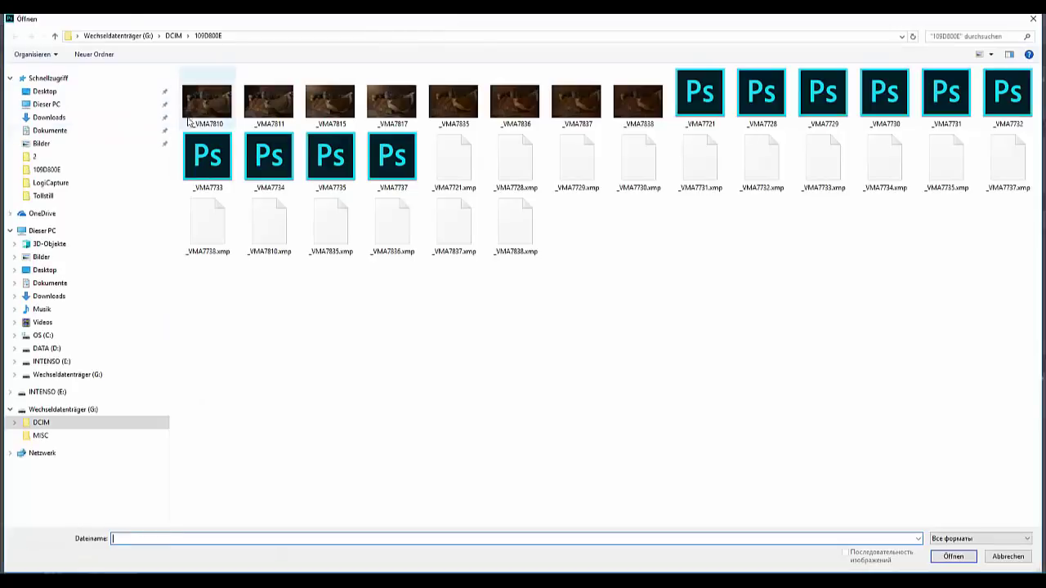
# Open raw photo _VMA7810 with exposure +1.60, contrast +13, clarity +27, vibrance -2 and saturation +8
pyautogui.click(934, 562)
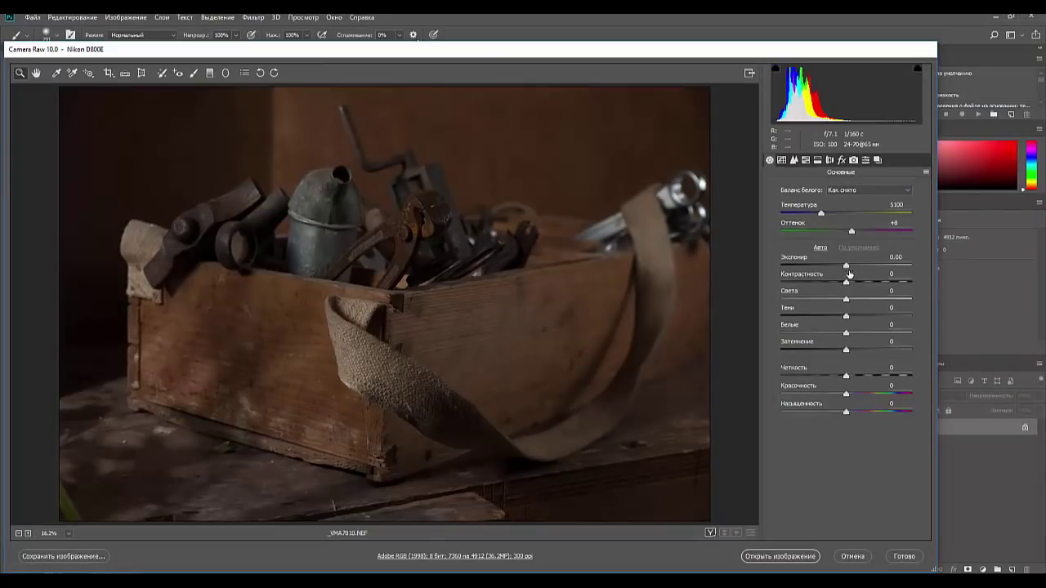
pyautogui.moveTo(846, 267); pyautogui.dragTo(866, 264)
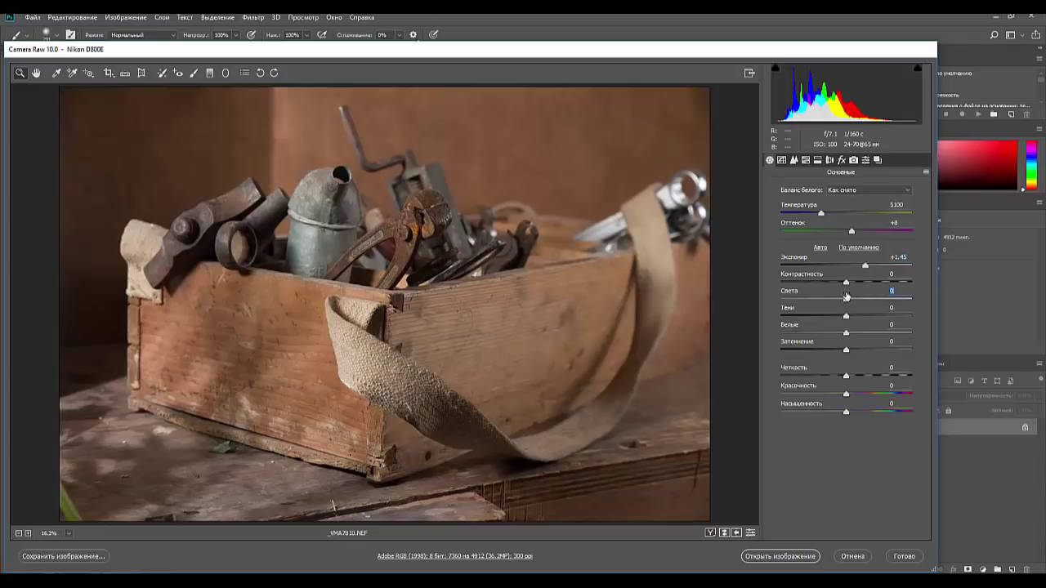
pyautogui.moveTo(846, 282)
pyautogui.mouseDown()
pyautogui.moveTo(871, 284)
pyautogui.moveTo(857, 282)
pyautogui.mouseUp()
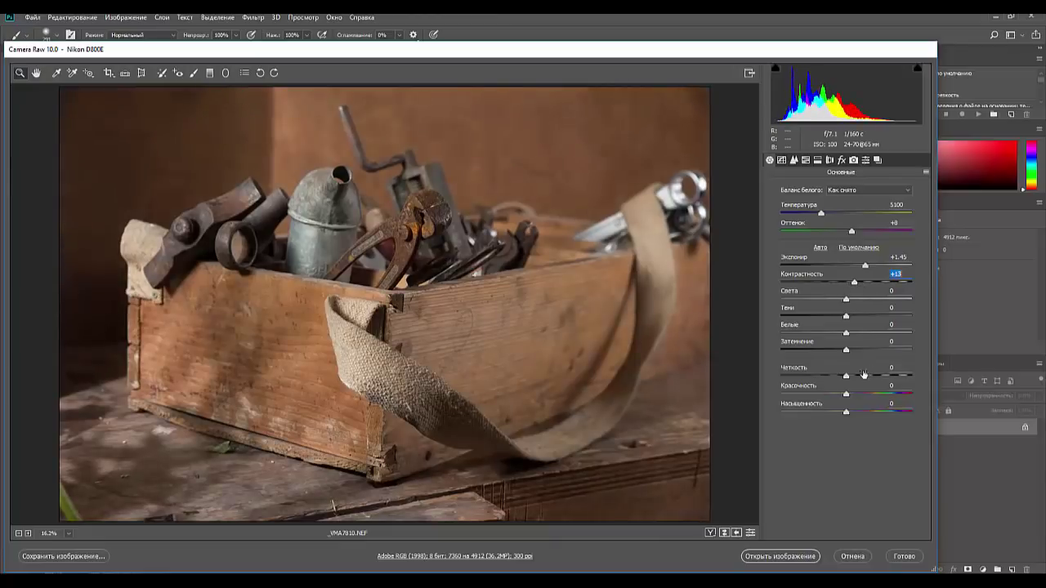
pyautogui.moveTo(847, 376); pyautogui.dragTo(865, 378)
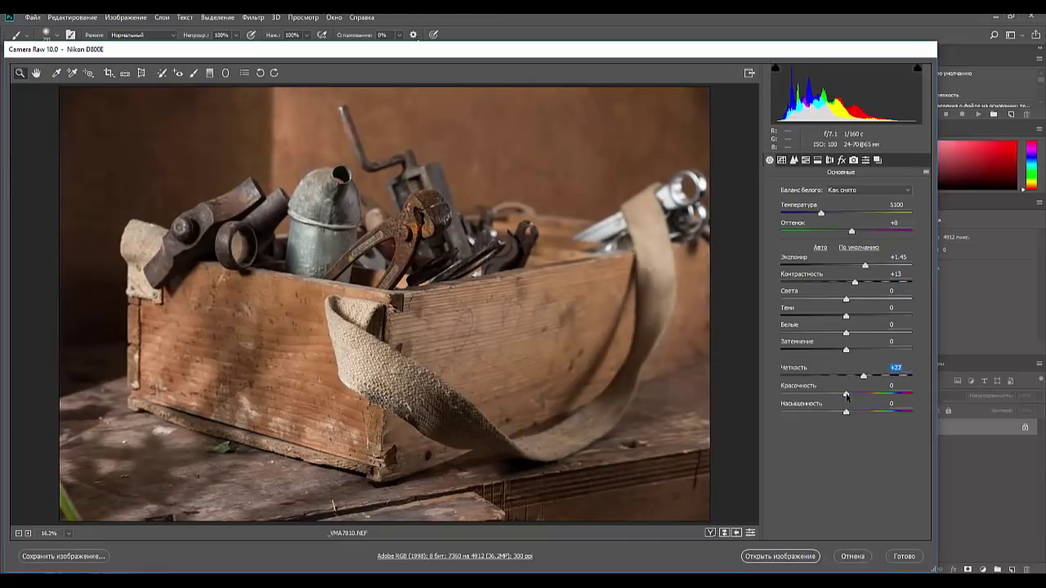
pyautogui.moveTo(847, 396)
pyautogui.mouseDown()
pyautogui.moveTo(865, 396)
pyautogui.moveTo(845, 397)
pyautogui.moveTo(852, 414)
pyautogui.mouseUp()
pyautogui.moveTo(864, 267); pyautogui.dragTo(867, 267)
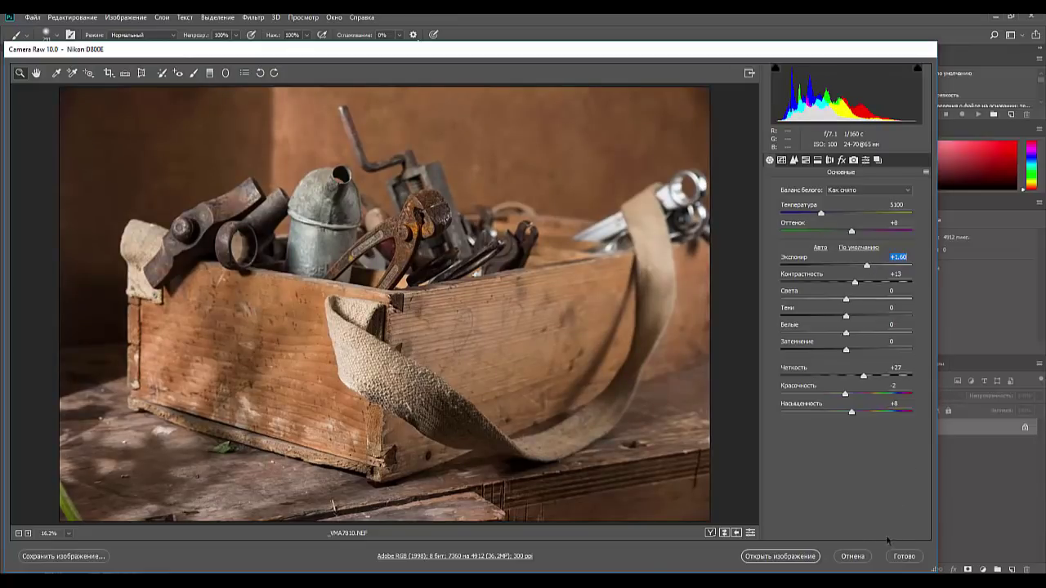
pyautogui.click(770, 561)
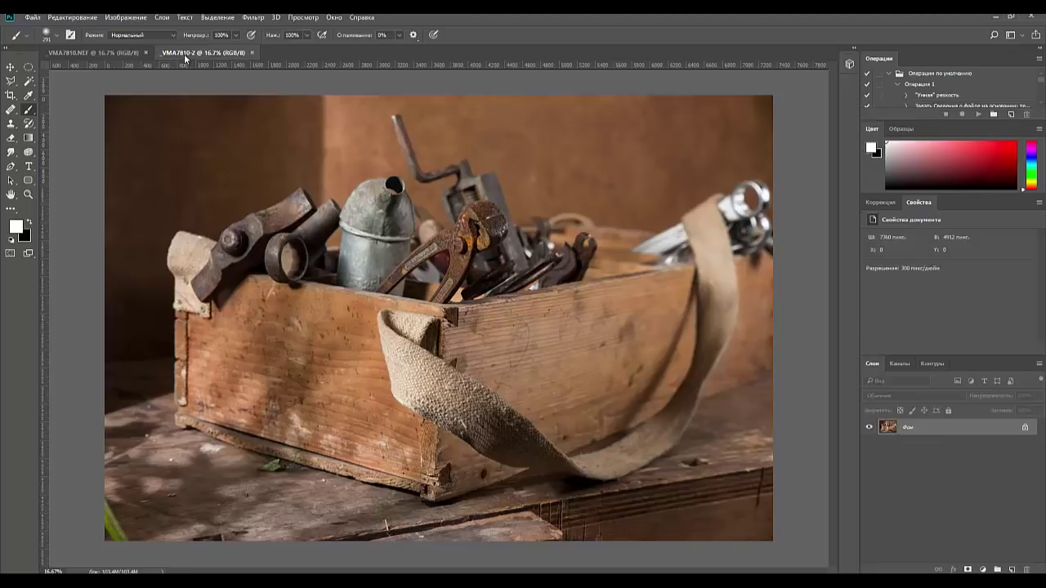
# Copy the whole brightened image into the dark _VMA7810.NEF document as a new layer
pyautogui.hotkey('ctrl', 'a')
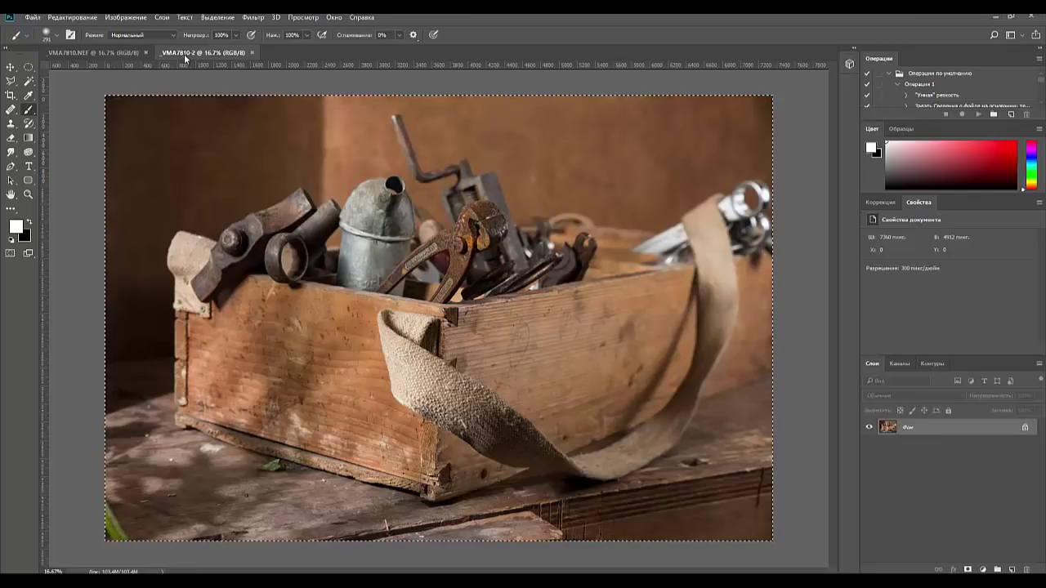
pyautogui.click(76, 54)
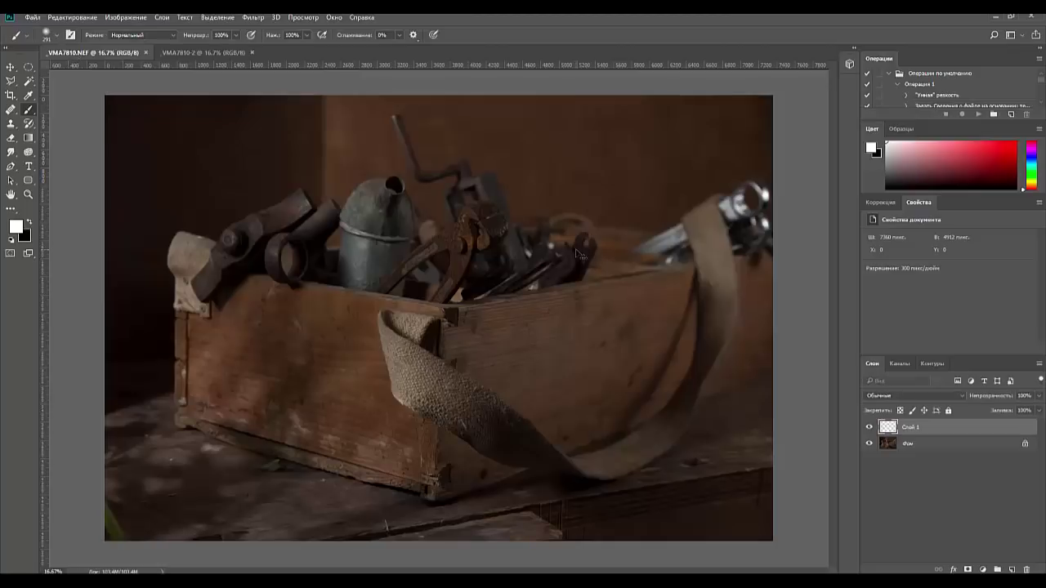
pyautogui.hotkey('ctrl', 'v')
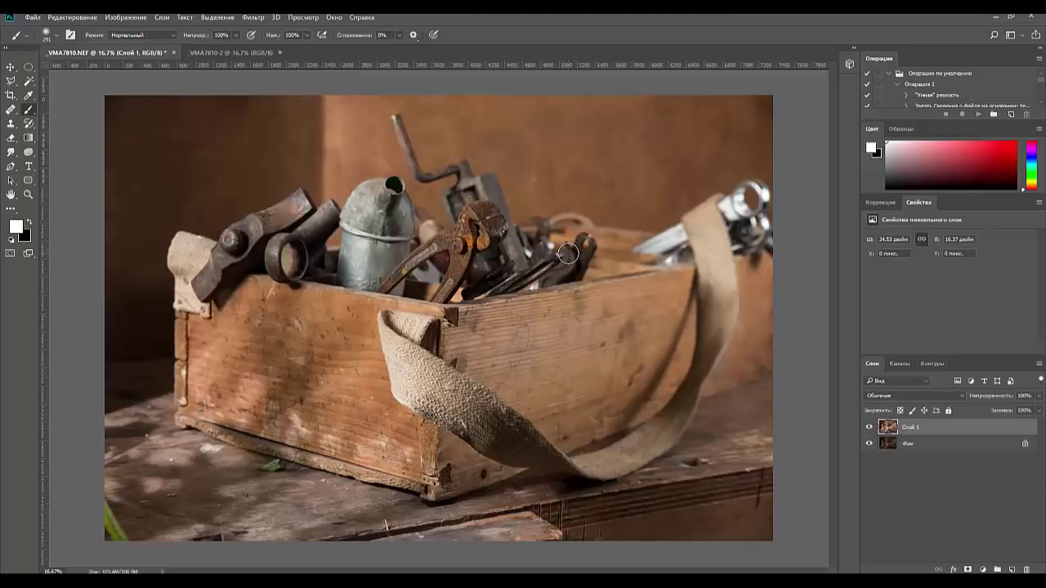
# Place a duplicate of the dark background layer above the brightened layer and give it a white layer mask
pyautogui.moveTo(973, 443); pyautogui.dragTo(1012, 570)
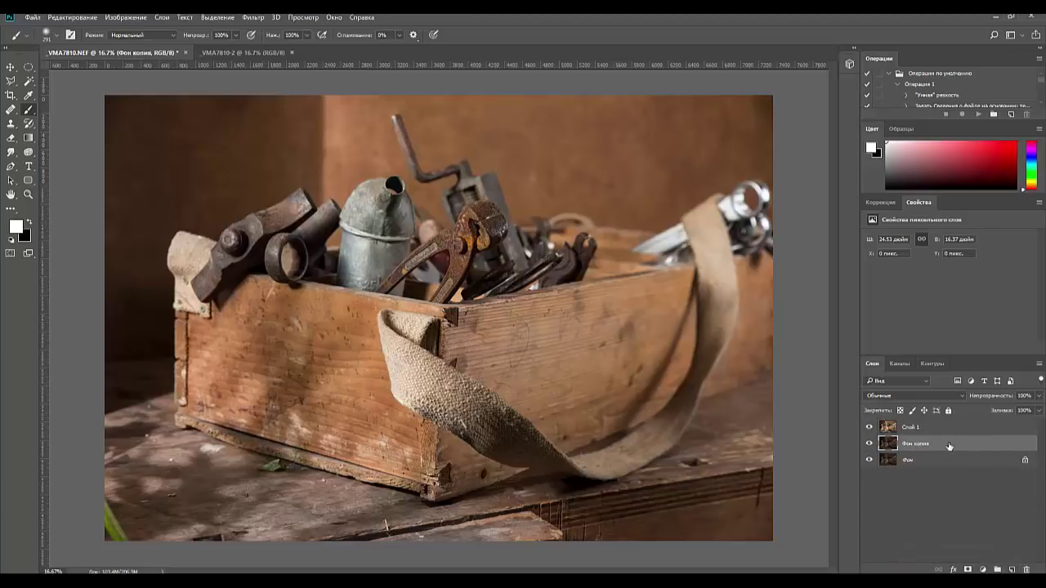
pyautogui.moveTo(949, 445); pyautogui.dragTo(944, 419)
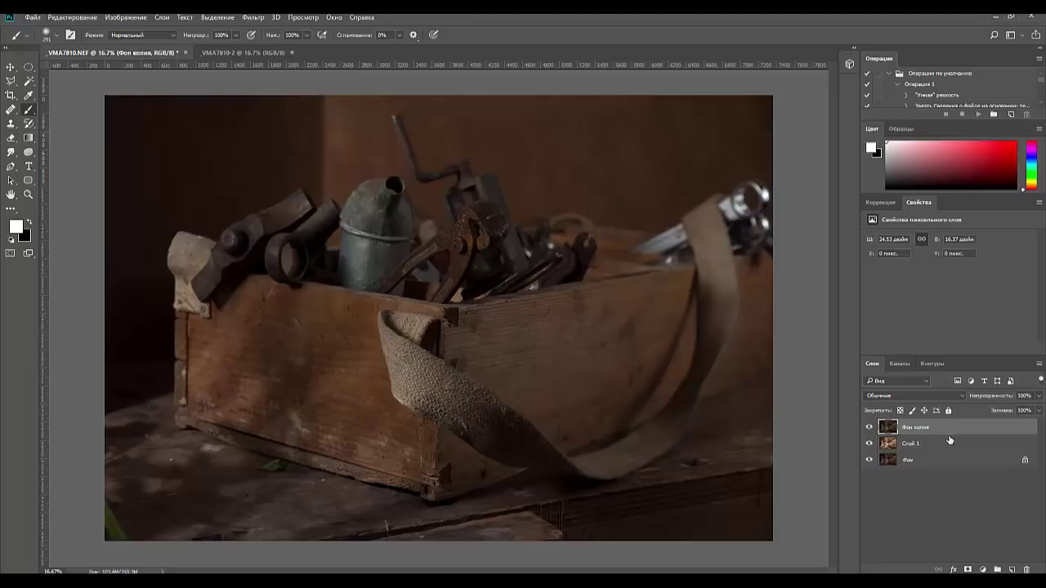
pyautogui.click(968, 569)
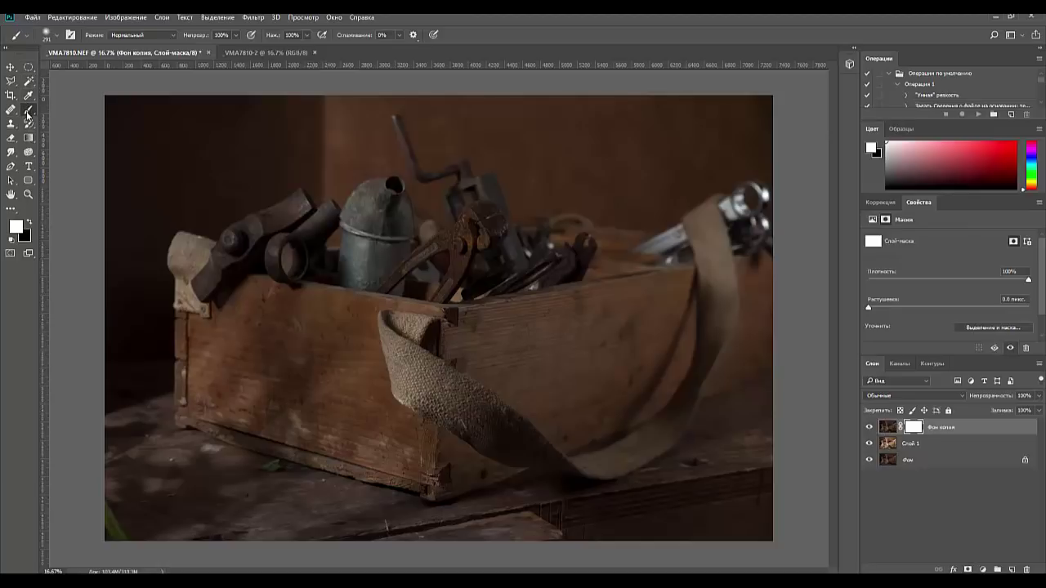
# Reveal the bright layer over the box's left face and the oil can with black-to-transparent radial gradients on the mask, and compare the result
pyautogui.click(29, 137)
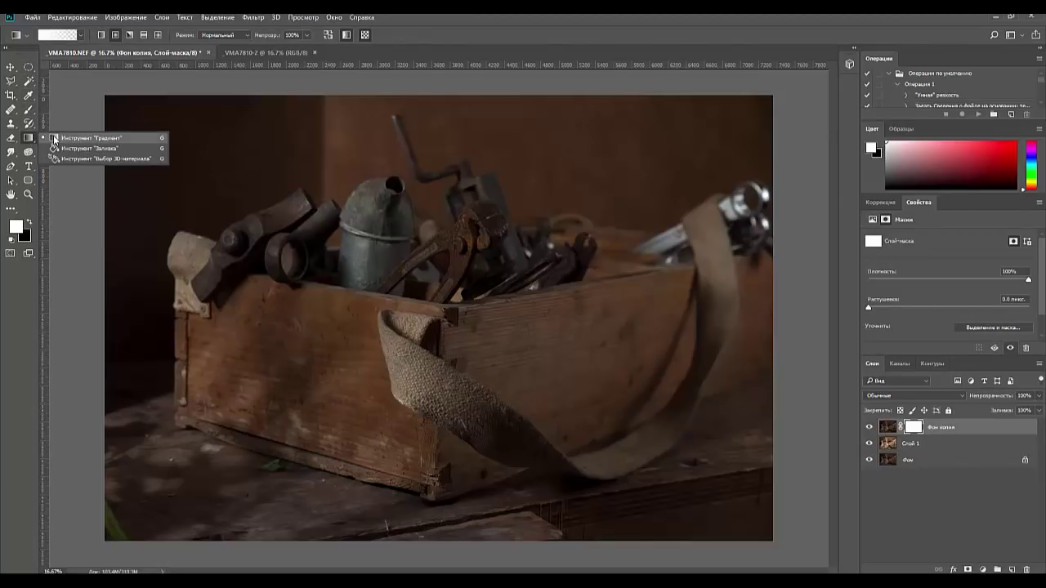
pyautogui.click(54, 138)
pyautogui.moveTo(282, 309); pyautogui.dragTo(386, 525)
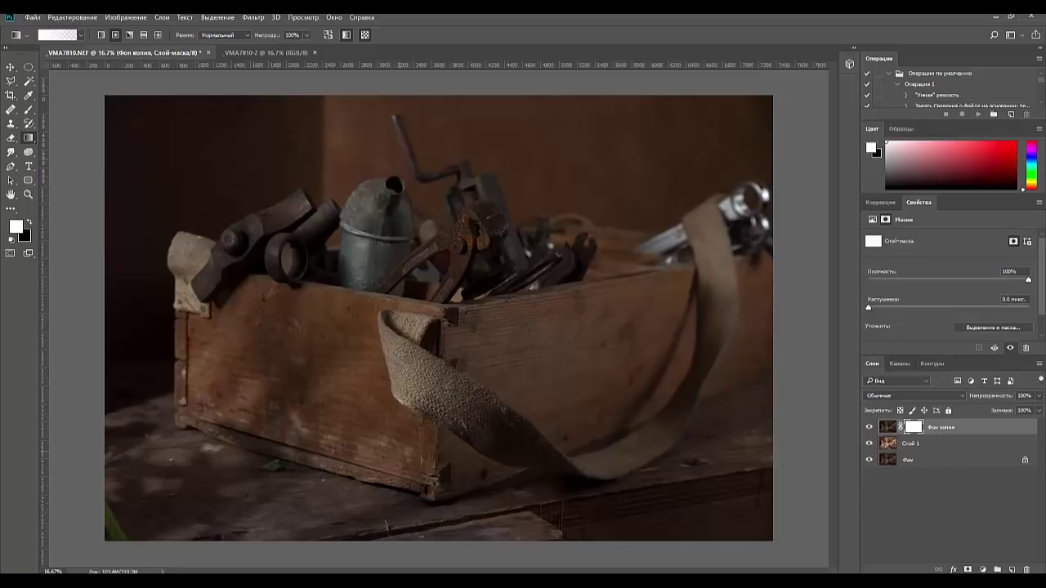
pyautogui.click(30, 224)
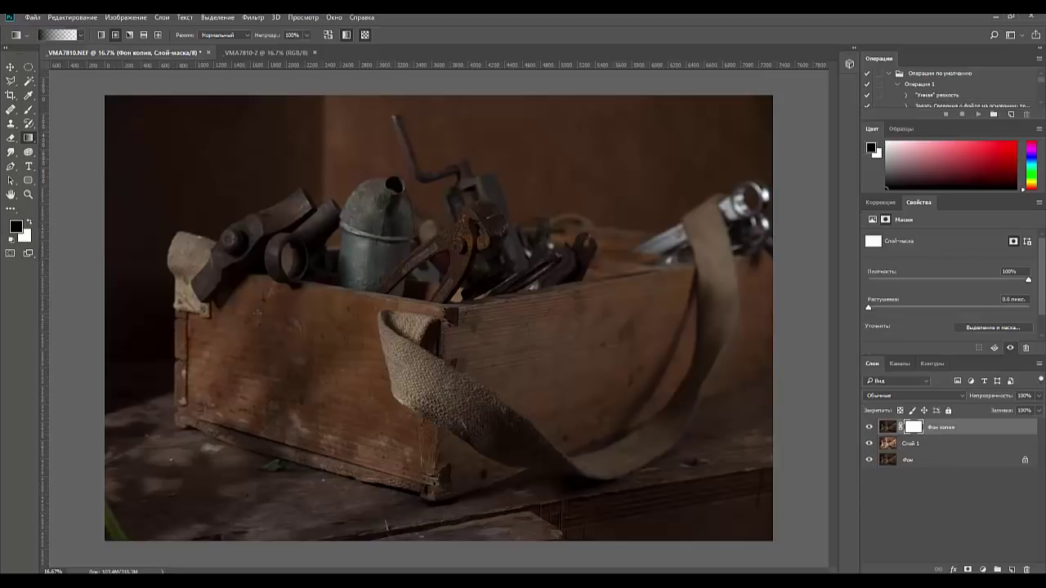
pyautogui.moveTo(260, 302); pyautogui.dragTo(401, 441)
pyautogui.moveTo(314, 325); pyautogui.dragTo(468, 415)
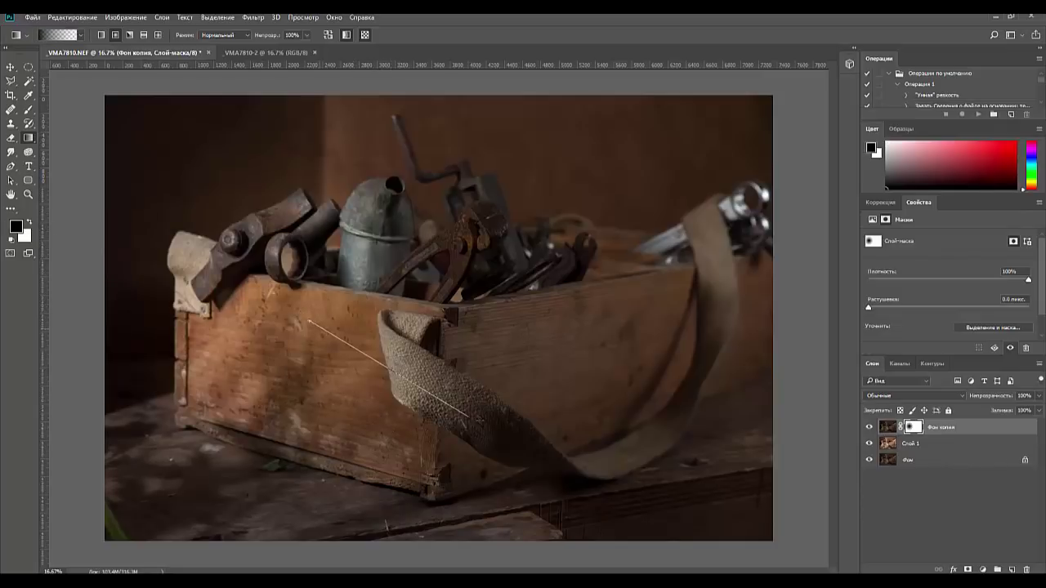
pyautogui.moveTo(422, 288); pyautogui.dragTo(499, 362)
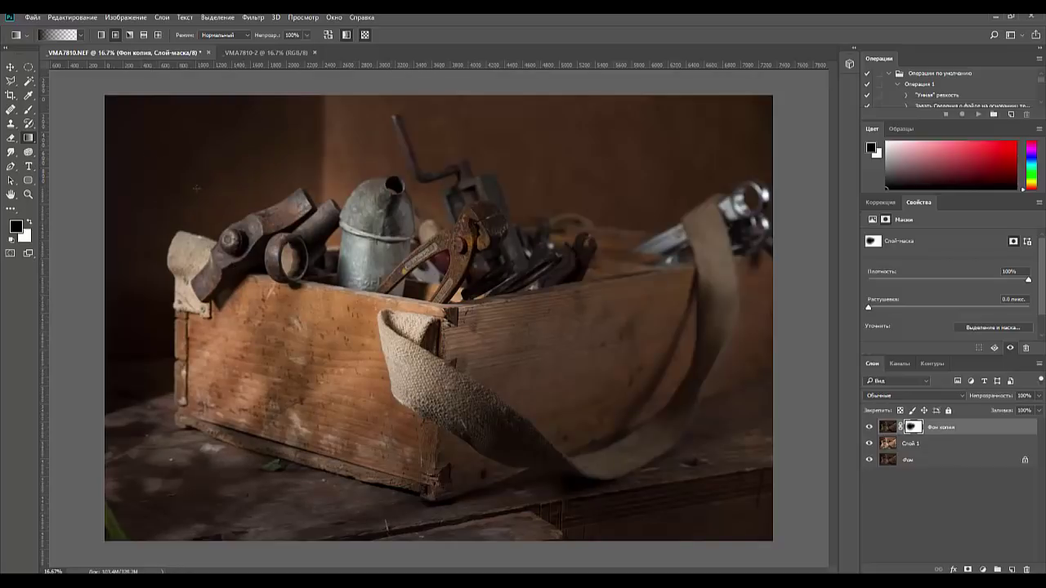
pyautogui.click(870, 427)
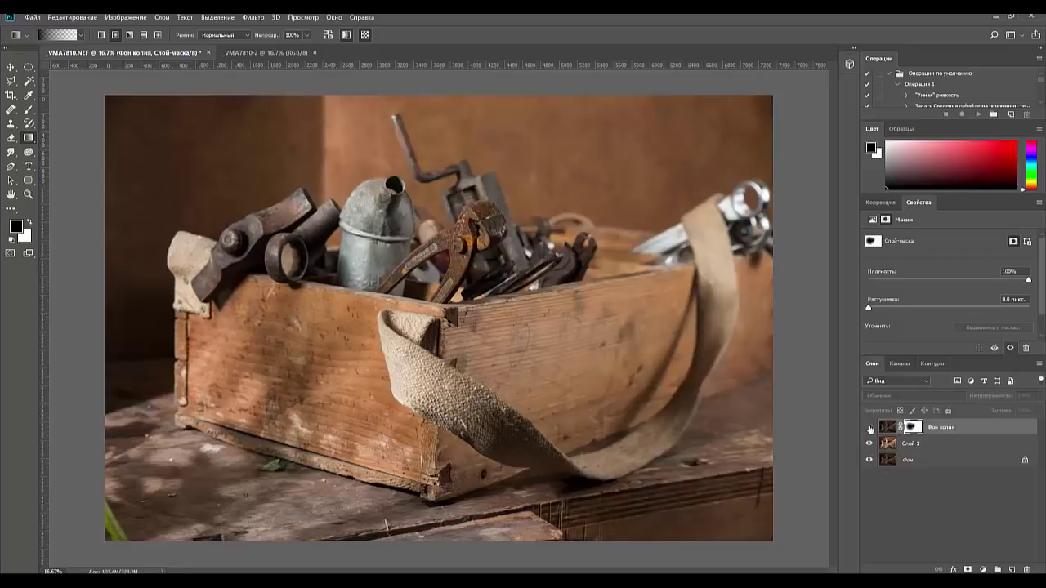
pyautogui.click(870, 427)
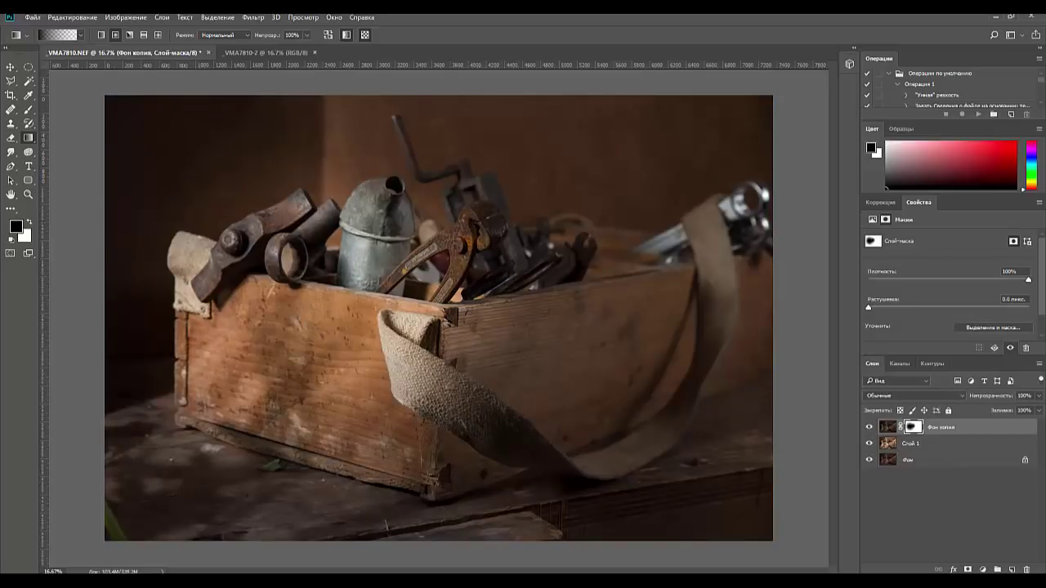
# Brighten the box's front corner and the tabletop below and beside its left face with more black radial gradients on the mask
pyautogui.moveTo(337, 368); pyautogui.dragTo(467, 463)
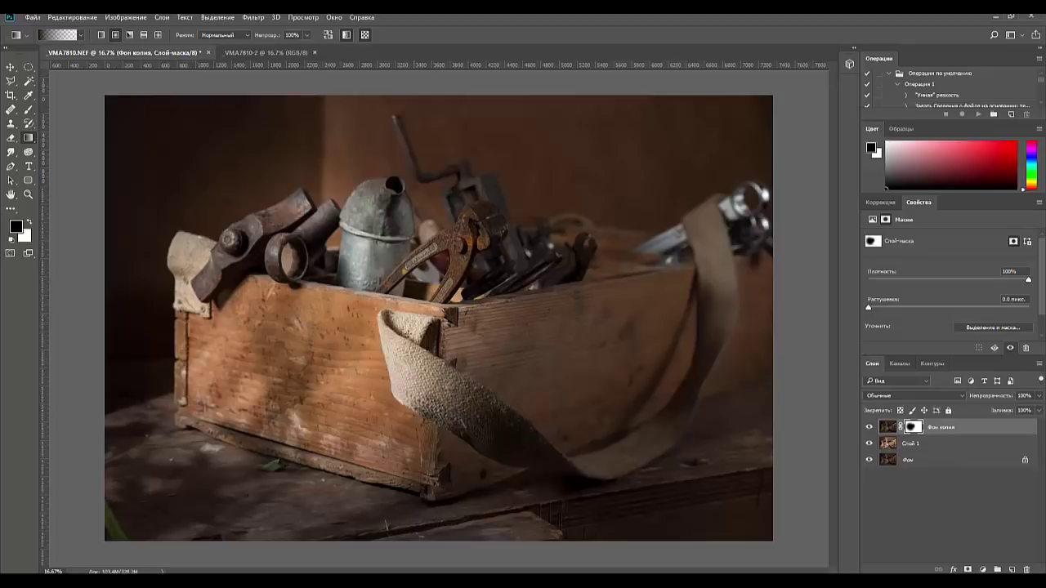
pyautogui.moveTo(276, 471); pyautogui.dragTo(192, 495)
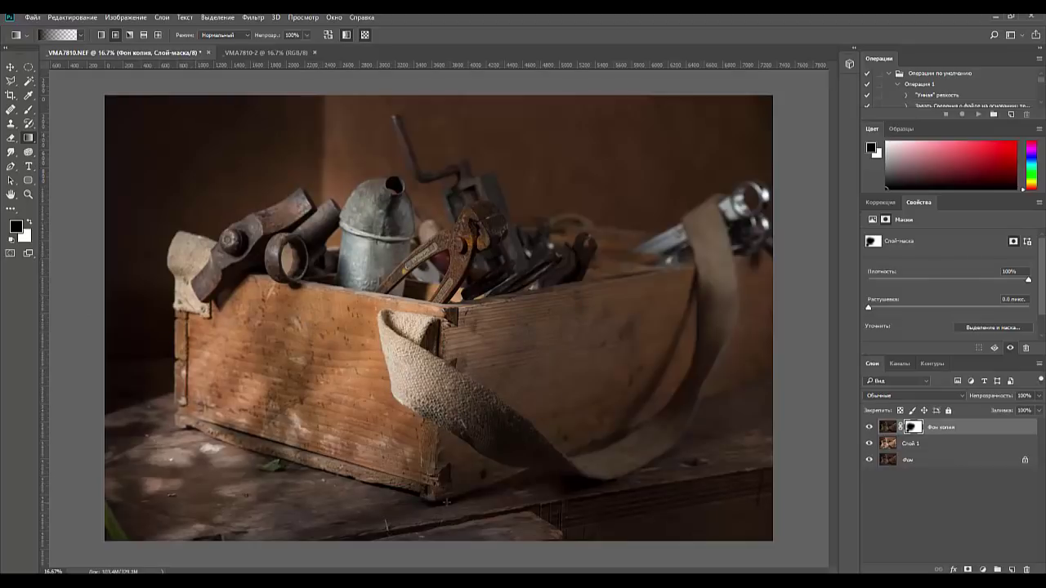
pyautogui.moveTo(421, 502); pyautogui.dragTo(303, 502)
pyautogui.moveTo(175, 416); pyautogui.dragTo(129, 415)
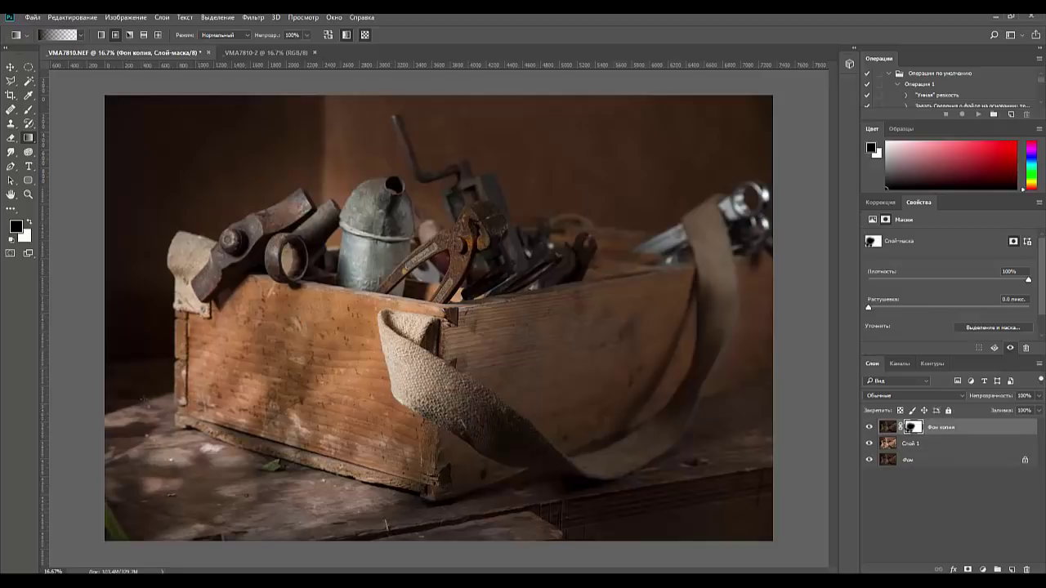
pyautogui.moveTo(111, 377); pyautogui.dragTo(258, 385)
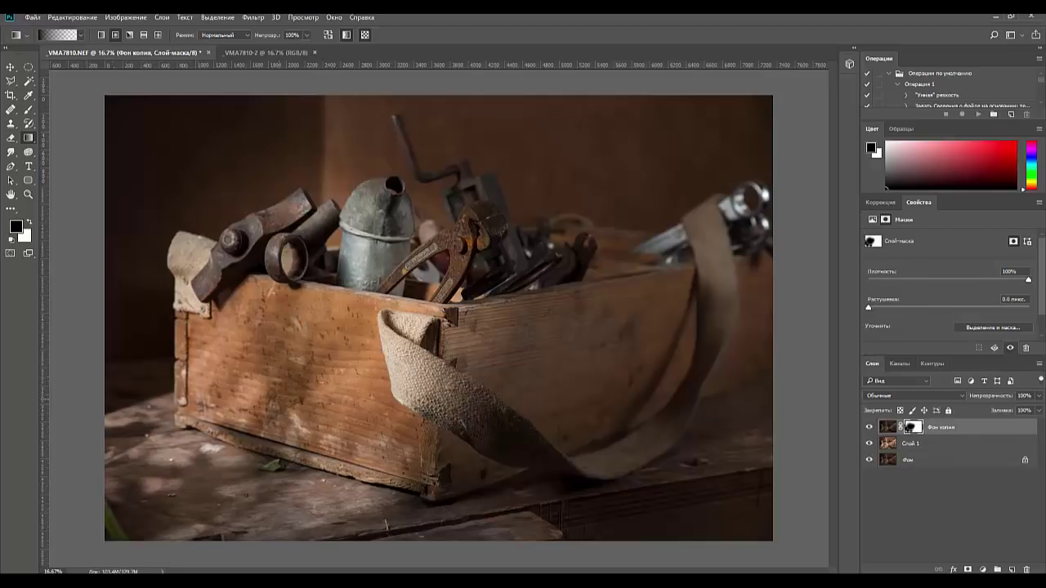
# Undo a trial gradient on the table's lower right edge and brighten the tools in the middle of the box instead
pyautogui.moveTo(601, 506); pyautogui.dragTo(606, 501)
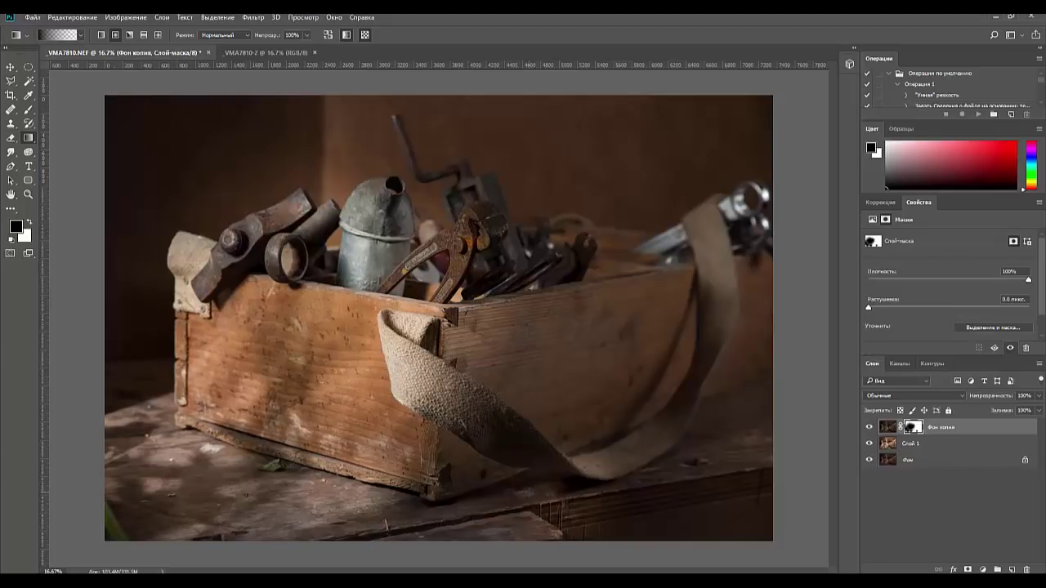
pyautogui.hotkey('ctrl', 'z')
pyautogui.moveTo(510, 262); pyautogui.dragTo(589, 315)
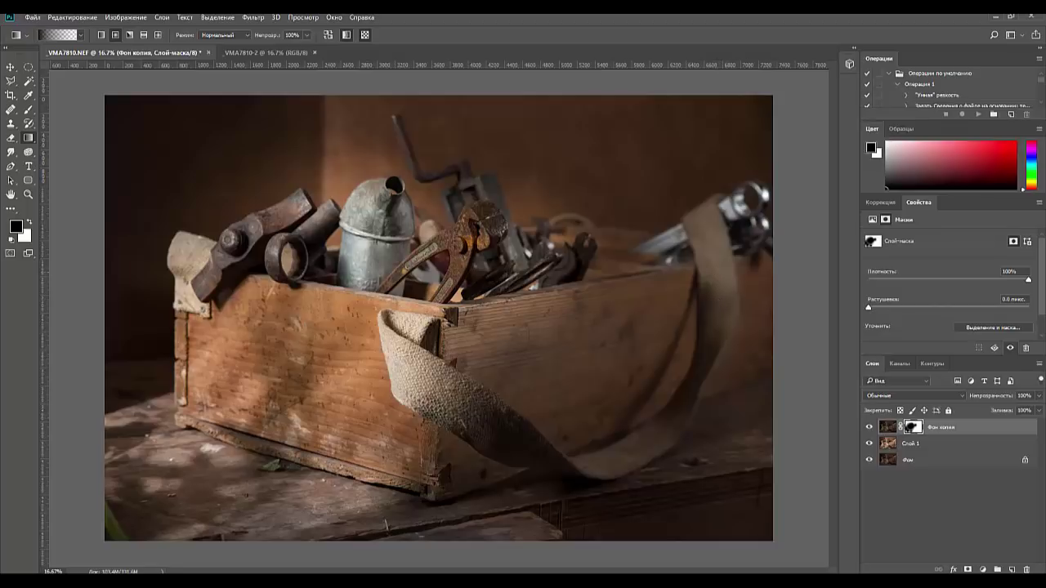
# Lighten the hanging strap on the mask using gradients at 22% opacity, and merge the masked layer into the bright layer below
pyautogui.moveTo(270, 36); pyautogui.dragTo(230, 42)
pyautogui.press('Return')
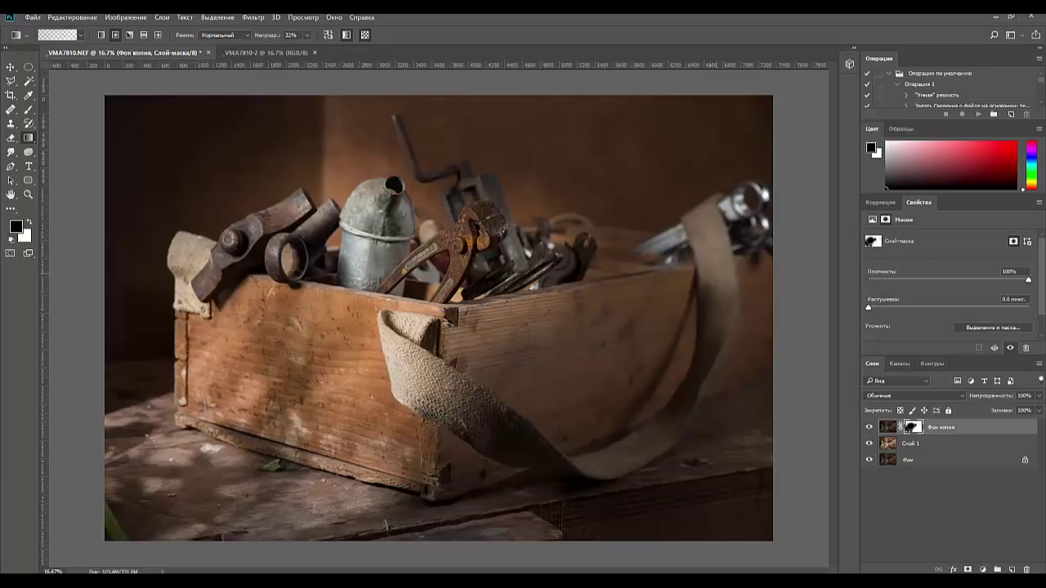
pyautogui.moveTo(711, 282); pyautogui.dragTo(699, 428)
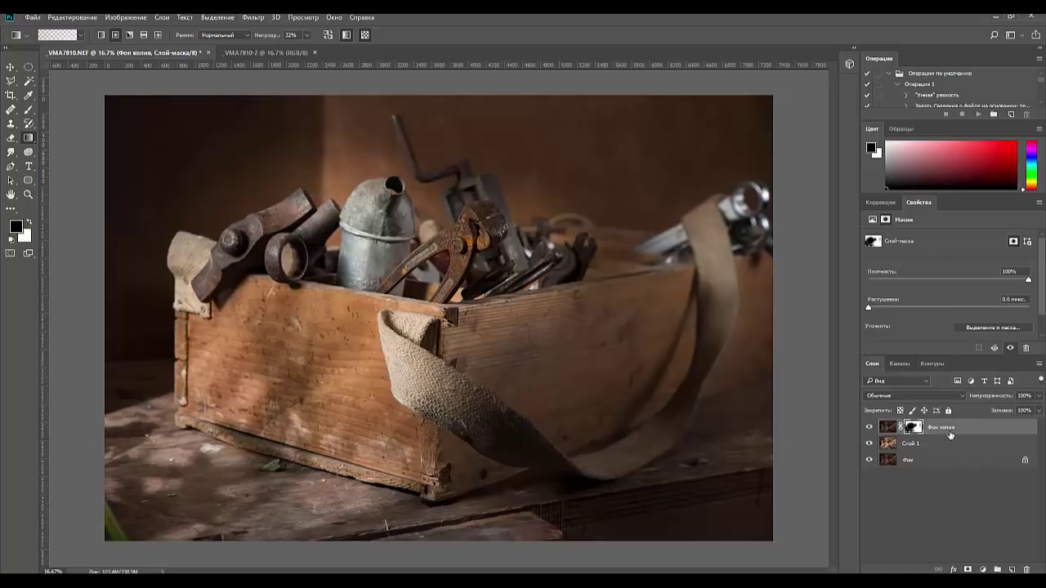
pyautogui.hotkey('ctrl', '2')
pyautogui.press('Delete')
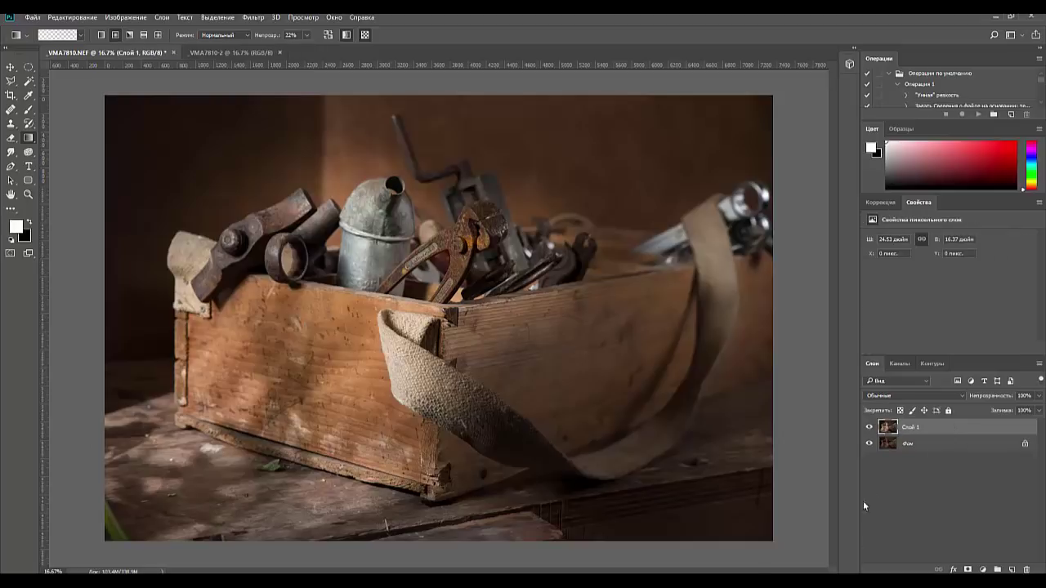
# Remove the engraved lettering from the pliers' handles using the Healing Brush at 27 px
pyautogui.hotkey('ctrl', '+')
pyautogui.hotkey('ctrl', '+')
pyautogui.hotkey('ctrl', '+')
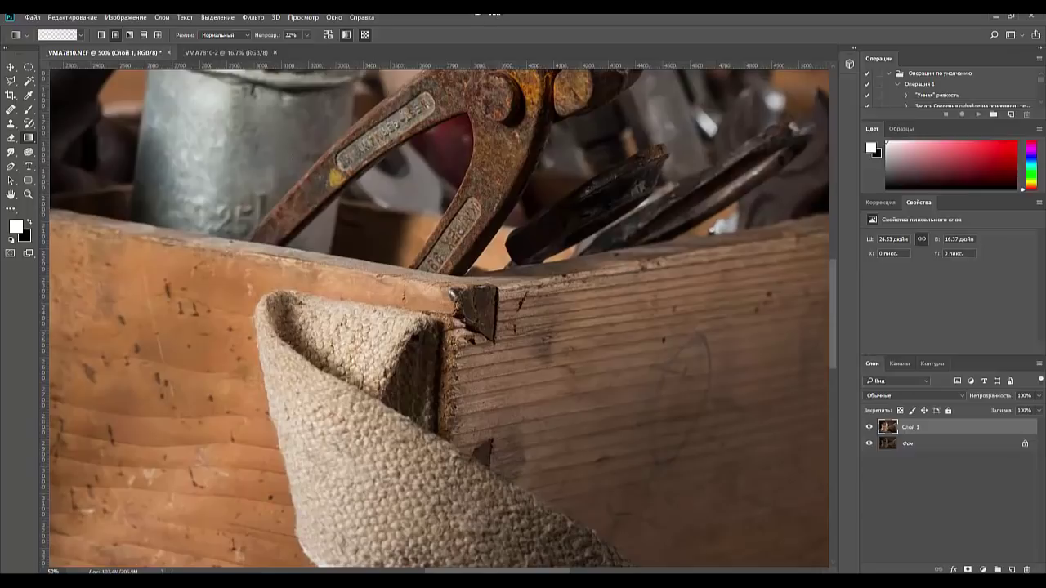
pyautogui.click(11, 109)
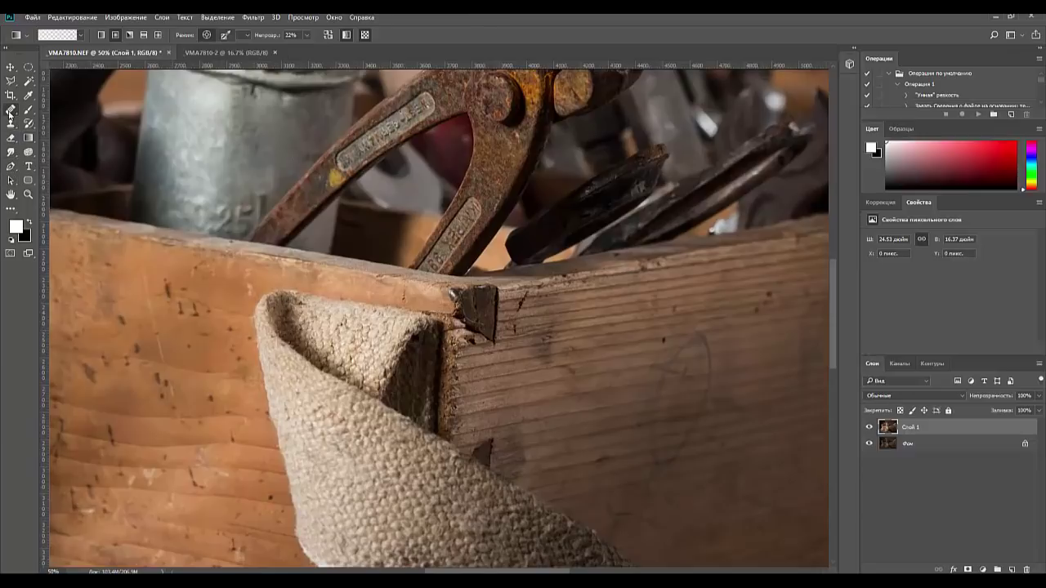
pyautogui.rightClick(363, 167)
pyautogui.moveTo(407, 175); pyautogui.dragTo(381, 181)
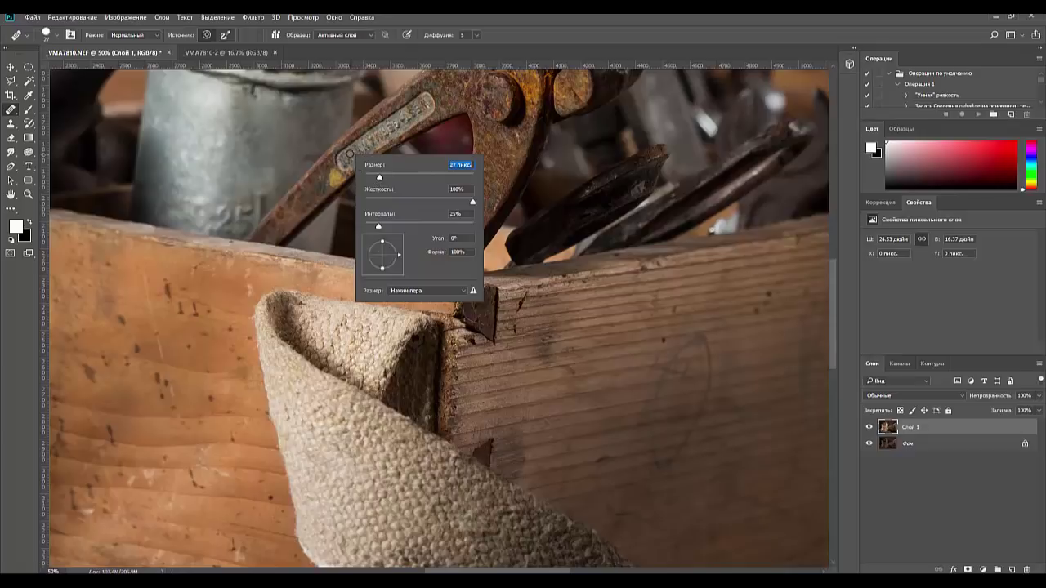
pyautogui.press('Return')
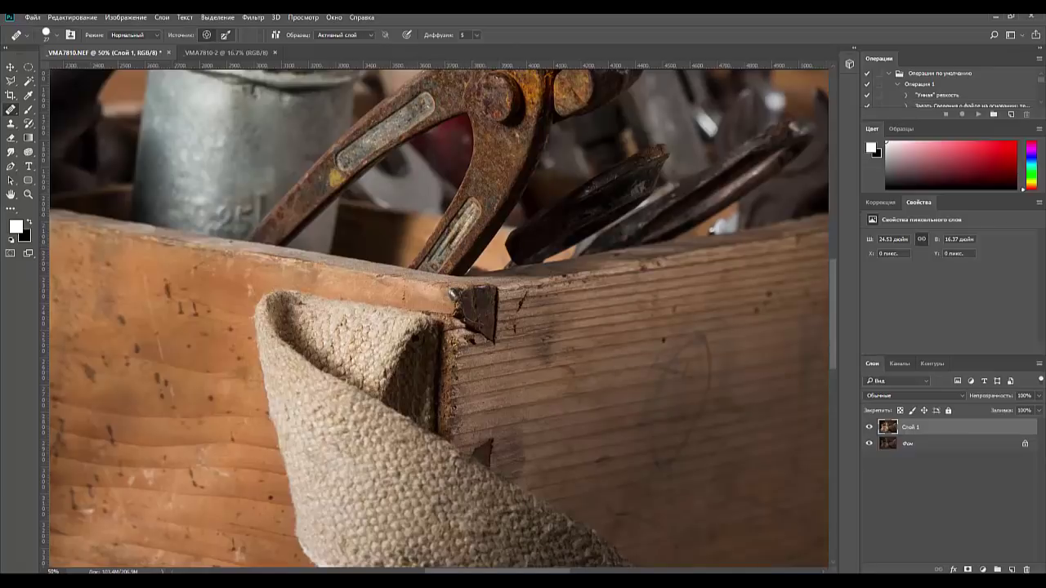
# Clean up the remaining marks on the plate of the pliers' lower handle with the Patch tool
pyautogui.rightClick(10, 116)
pyautogui.click(49, 131)
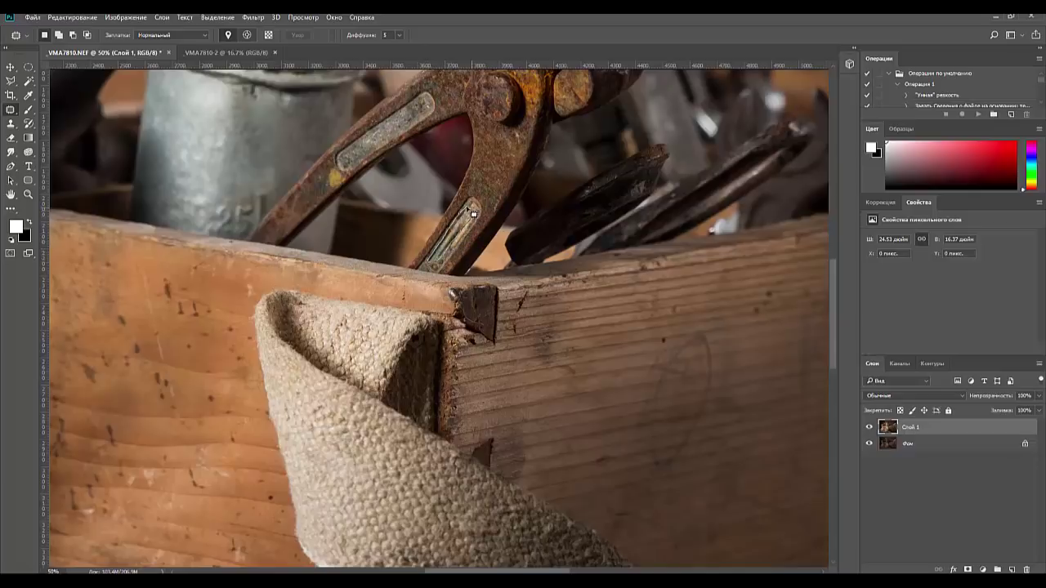
pyautogui.moveTo(473, 214); pyautogui.dragTo(471, 216)
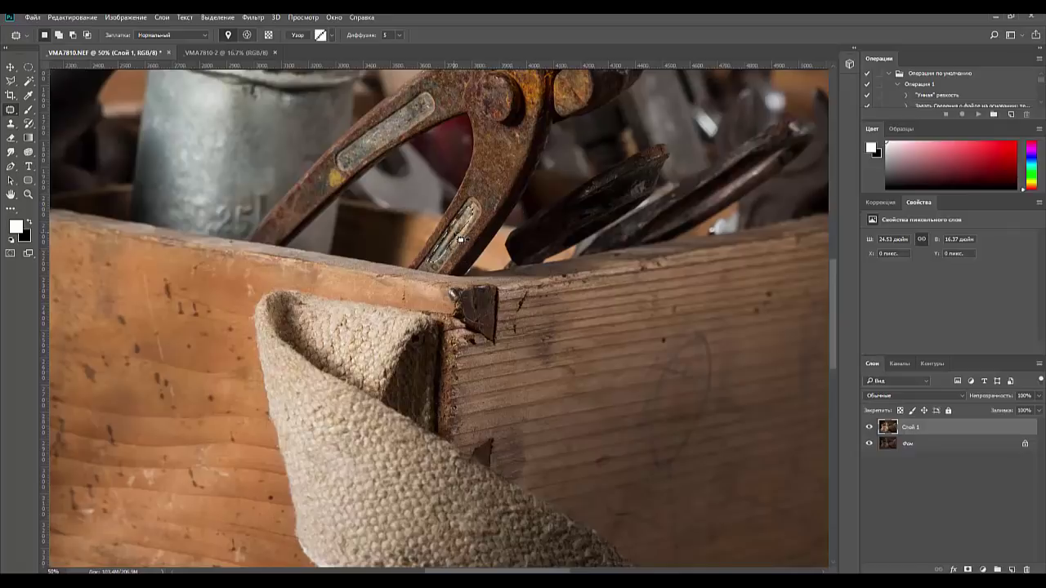
pyautogui.moveTo(487, 185); pyautogui.dragTo(492, 193)
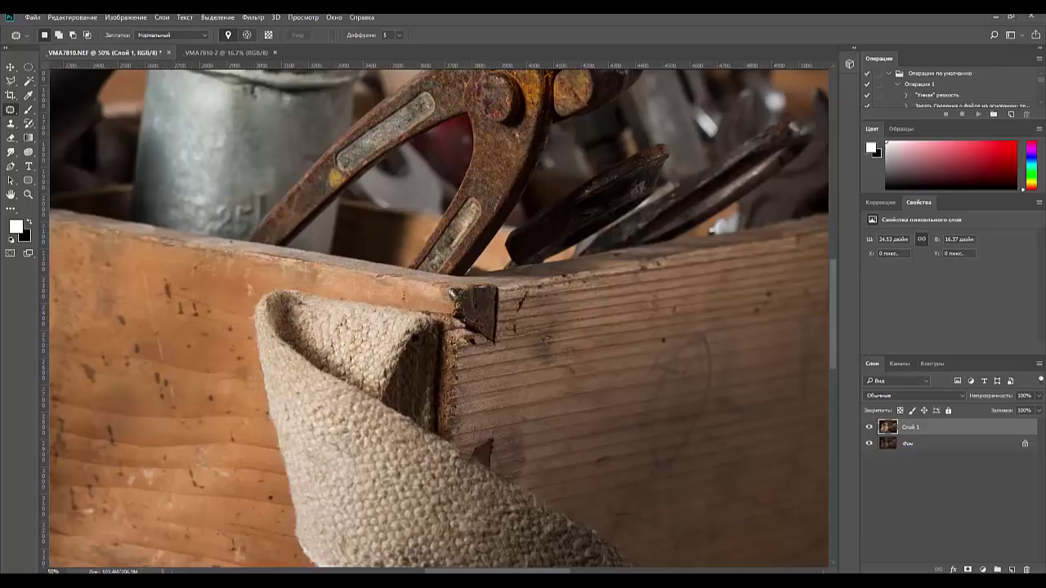
# Paint out the green grass blade at the lower-left corner of the table with the Clone Stamp and a soft brush
pyautogui.hotkey('ctrl', '-')
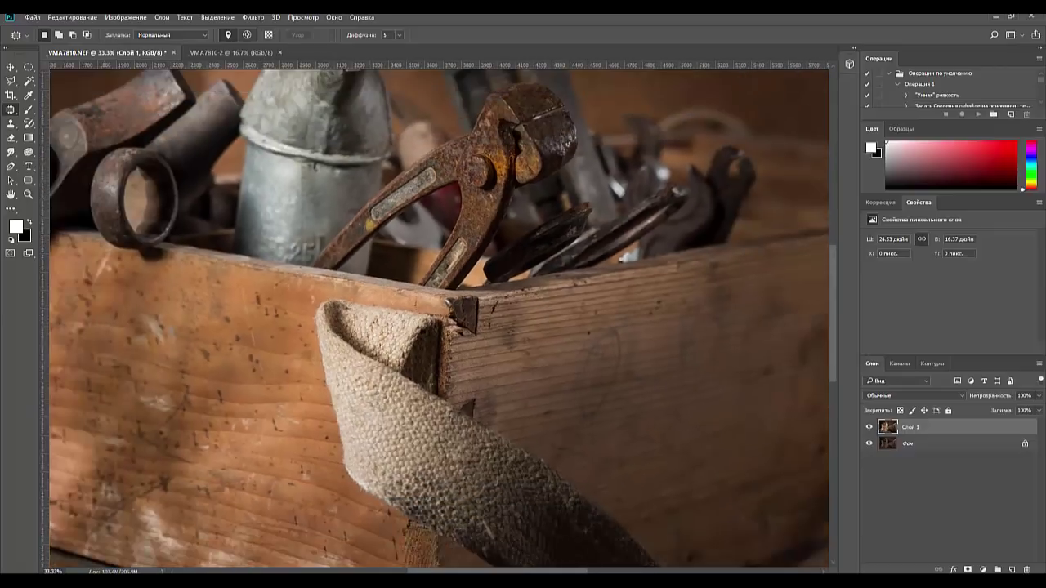
pyautogui.hotkey('ctrl', '-')
pyautogui.hotkey('ctrl', '-')
pyautogui.hotkey('ctrl', '-')
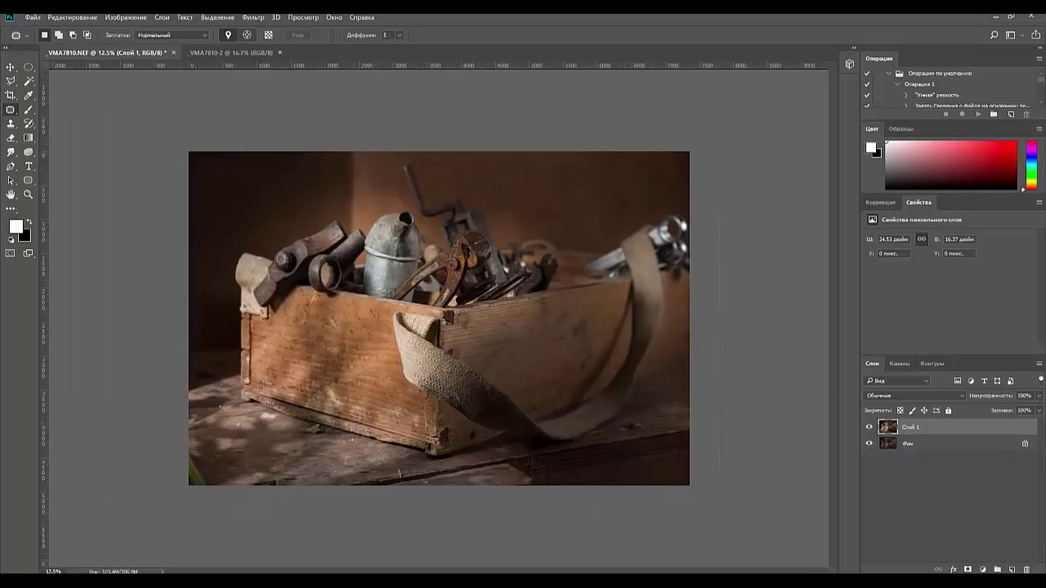
pyautogui.hotkey('ctrl', '+')
pyautogui.hotkey('ctrl', '+')
pyautogui.hotkey('ctrl', '+')
pyautogui.hotkey('ctrl', '+')
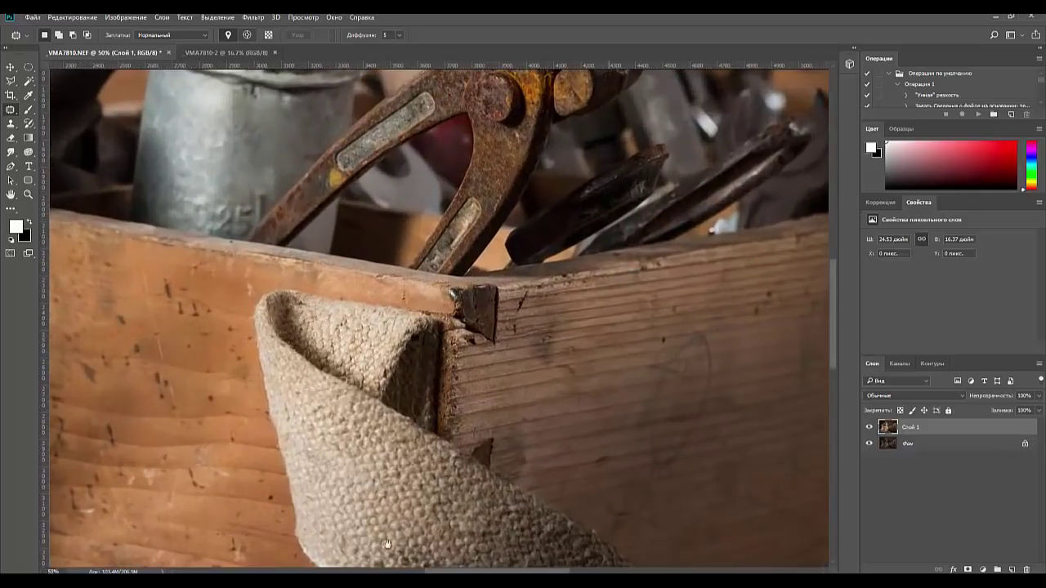
pyautogui.moveTo(254, 409); pyautogui.dragTo(425, 294)
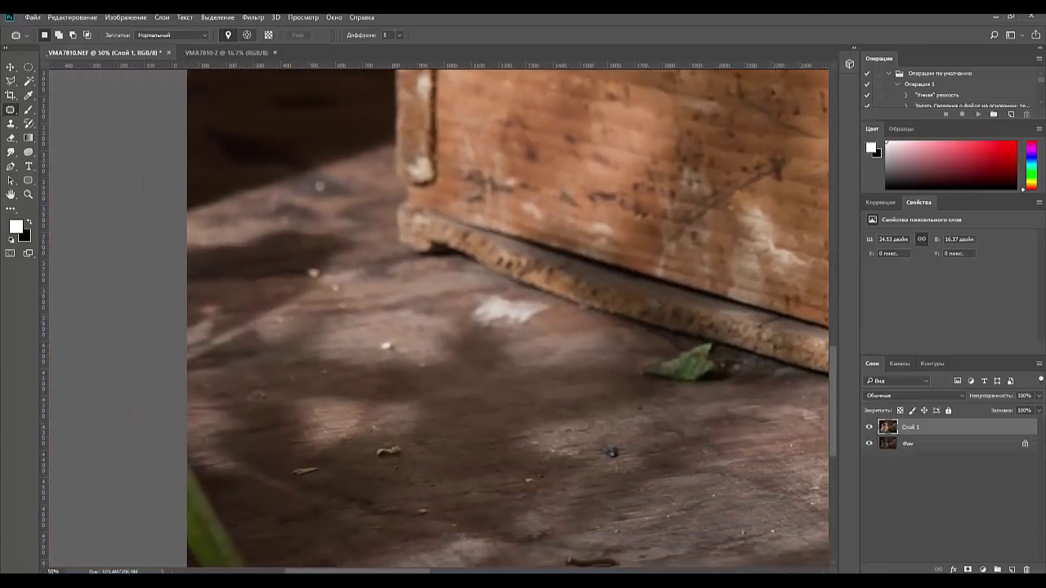
pyautogui.click(11, 124)
pyautogui.rightClick(298, 522)
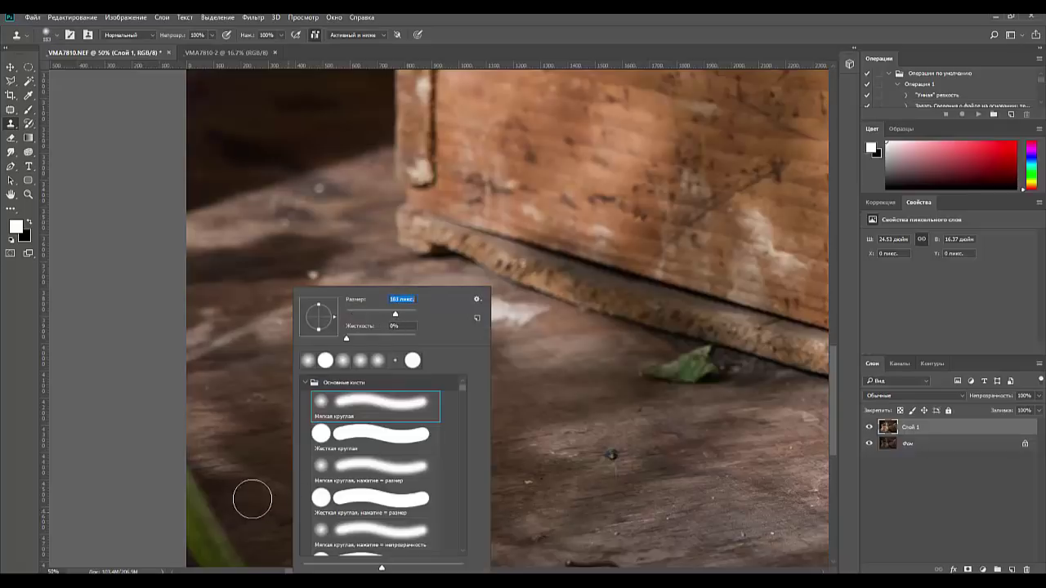
pyautogui.press('Return')
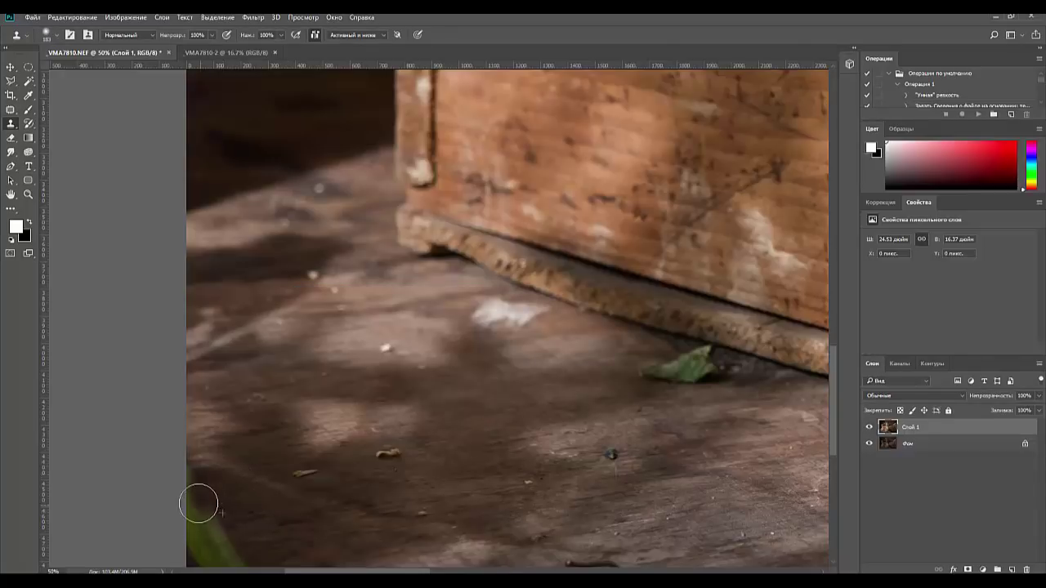
pyautogui.moveTo(236, 522)
pyautogui.mouseDown()
pyautogui.moveTo(185, 533)
pyautogui.moveTo(251, 535)
pyautogui.moveTo(281, 562)
pyautogui.moveTo(148, 562)
pyautogui.moveTo(222, 553)
pyautogui.moveTo(187, 509)
pyautogui.mouseUp()
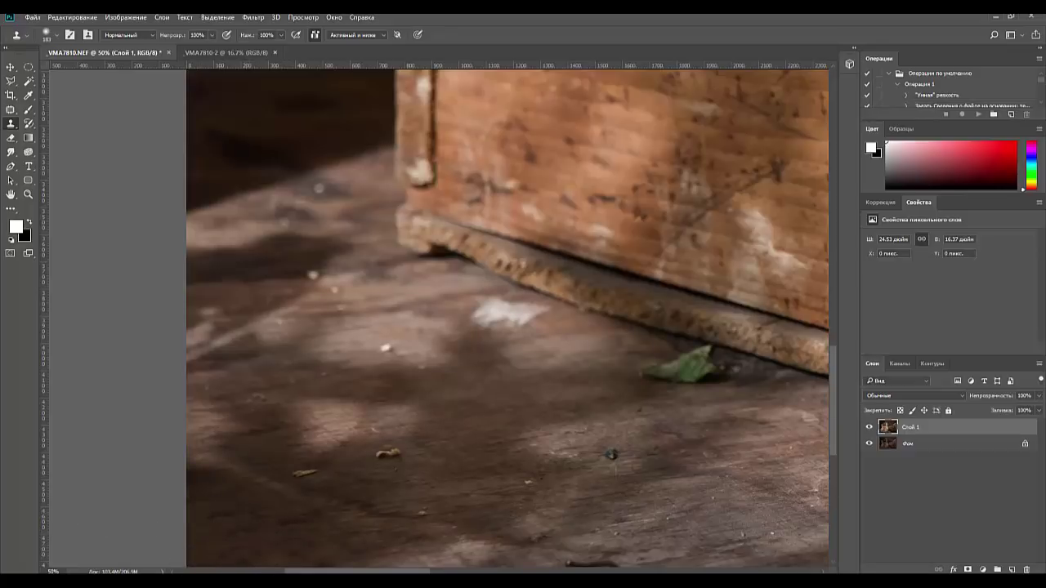
pyautogui.hotkey('ctrl', '-')
pyautogui.hotkey('ctrl', '-')
pyautogui.hotkey('ctrl', '-')
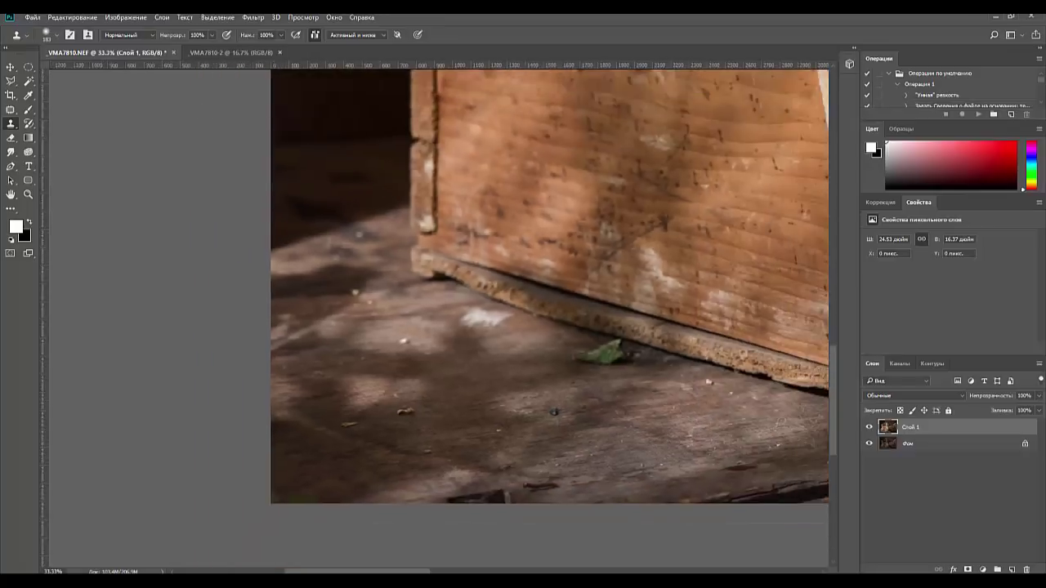
pyautogui.hotkey('ctrl', '-')
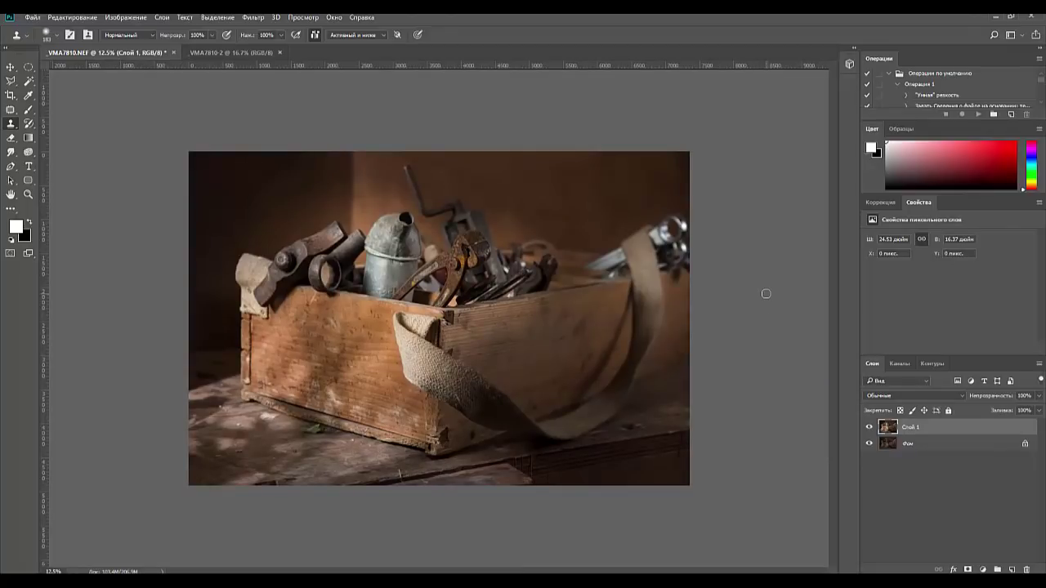
pyautogui.click(260, 18)
pyautogui.click(279, 30)
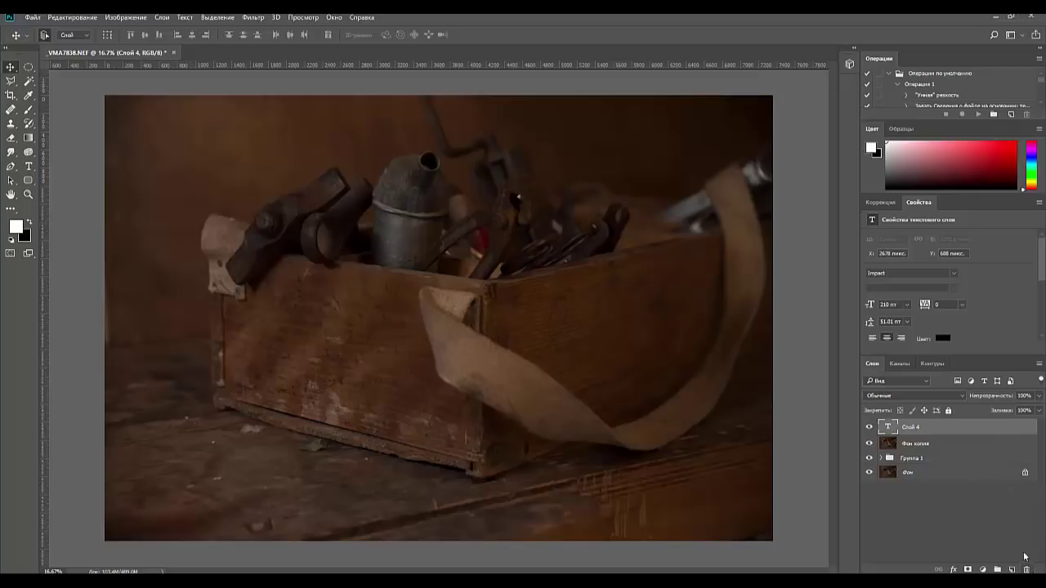
# Delete the text layer Слой 4 and draw an elliptical selection with a 400 px feather around the toolbox's left part
pyautogui.moveTo(980, 434); pyautogui.dragTo(1027, 570)
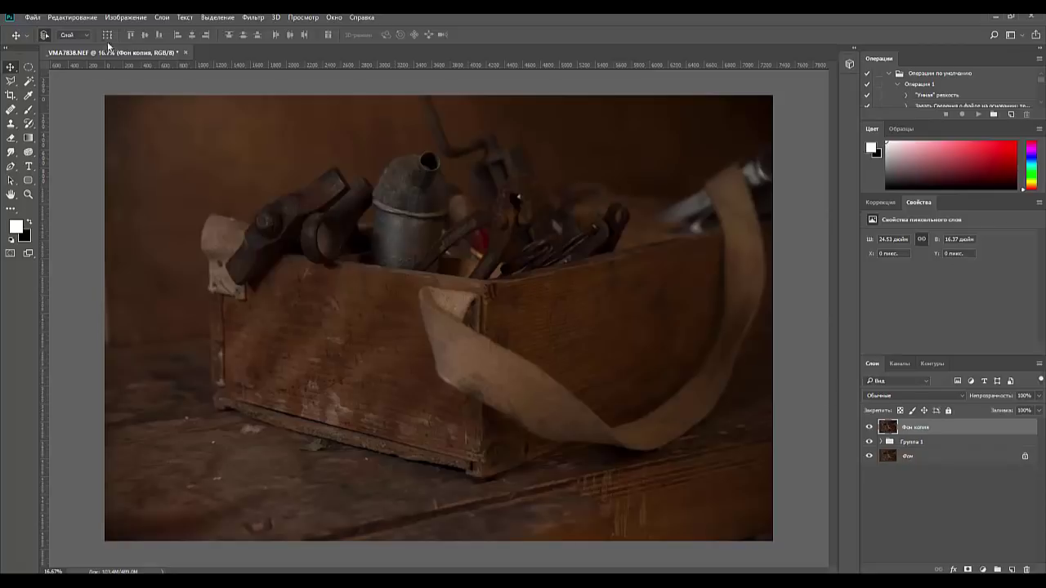
pyautogui.click(29, 67)
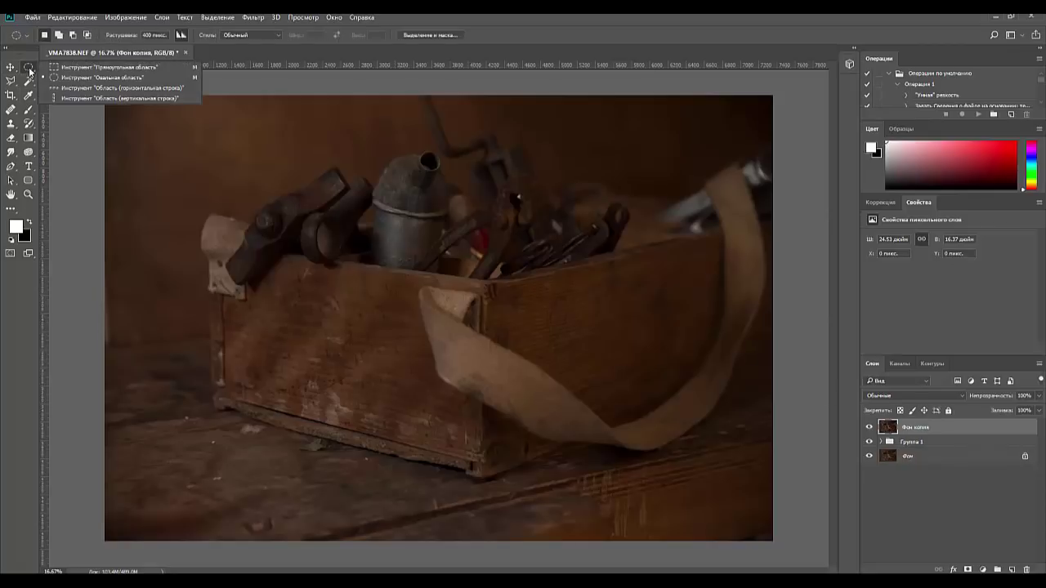
pyautogui.click(54, 79)
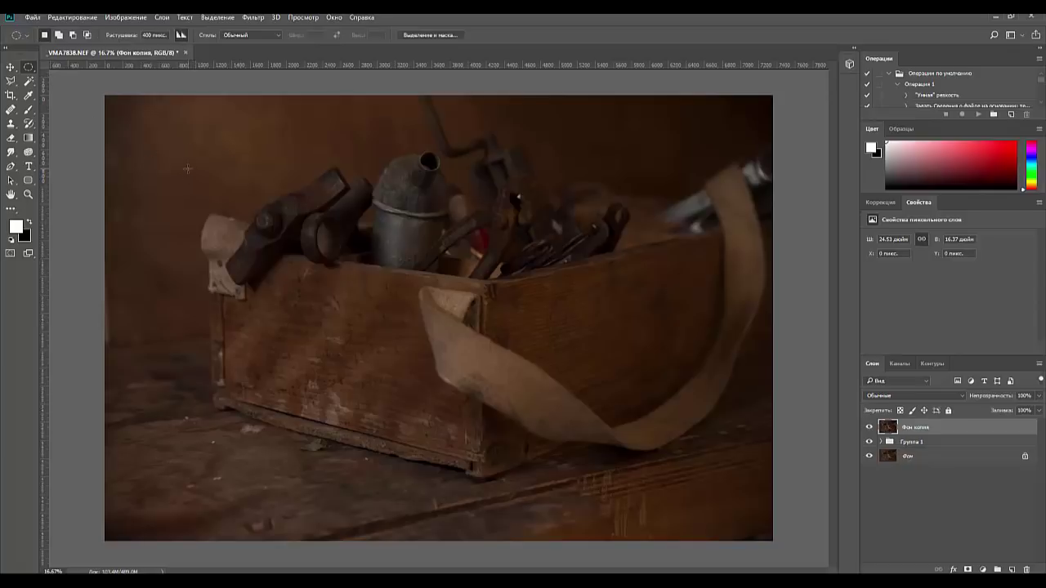
pyautogui.moveTo(176, 177); pyautogui.dragTo(528, 504)
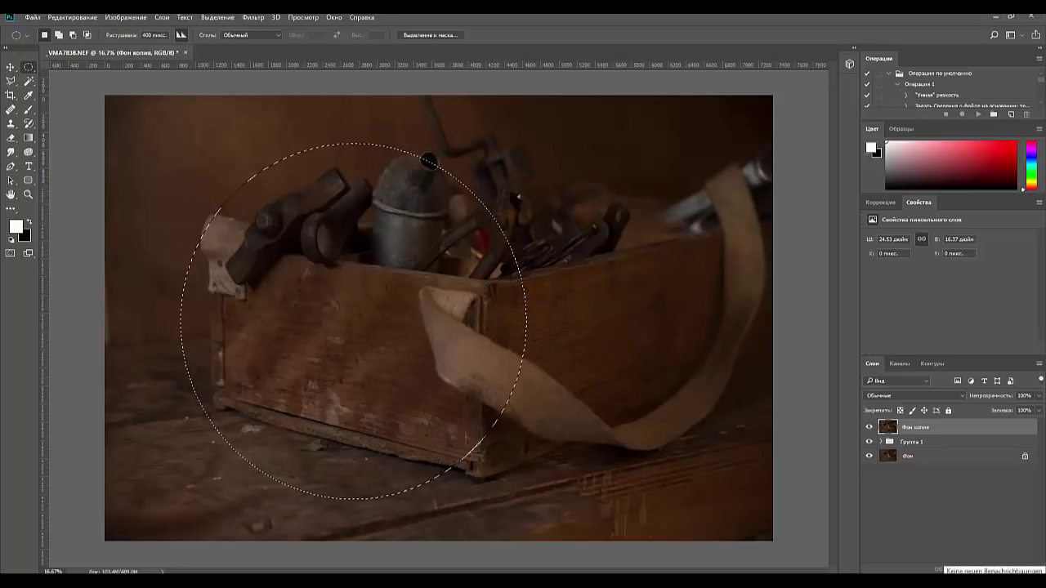
# Fill the area outside the ellipse with black on a new layer, deselect, and lower that layer's opacity to about half
pyautogui.hotkey('ctrl', 'shift', 'i')
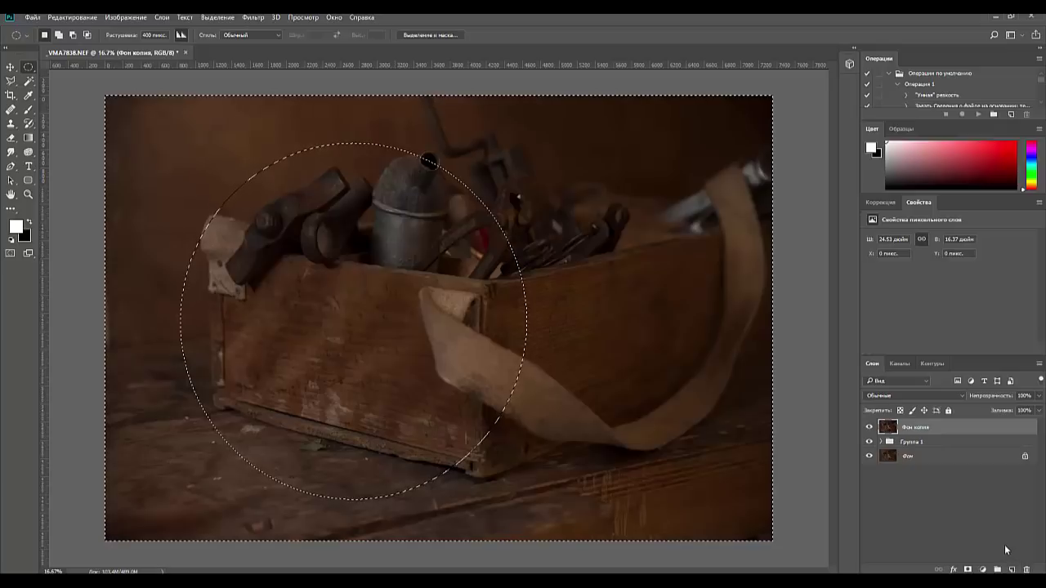
pyautogui.click(1011, 570)
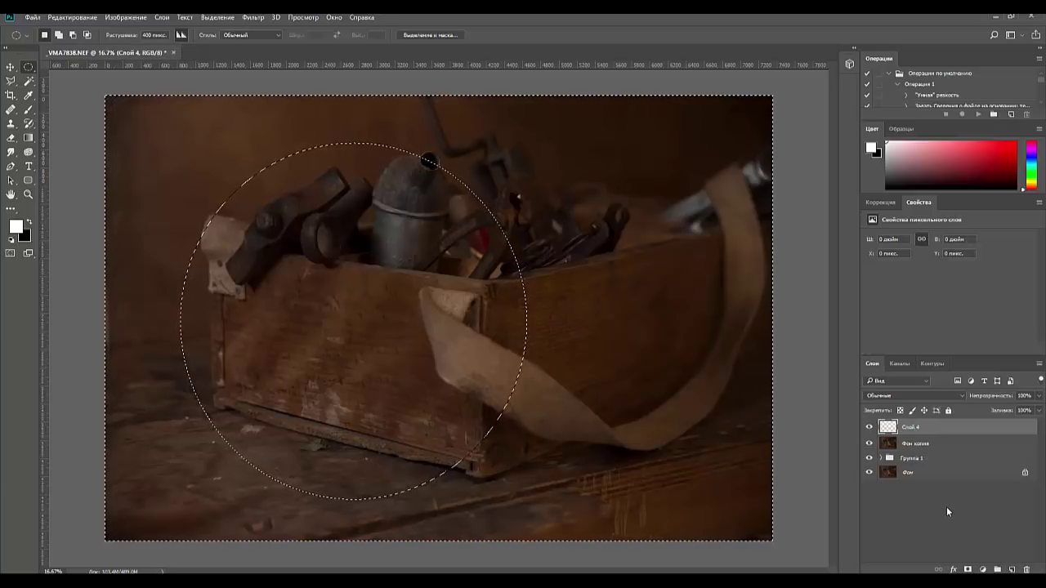
pyautogui.hotkey('ctrl', 'BackSpace')
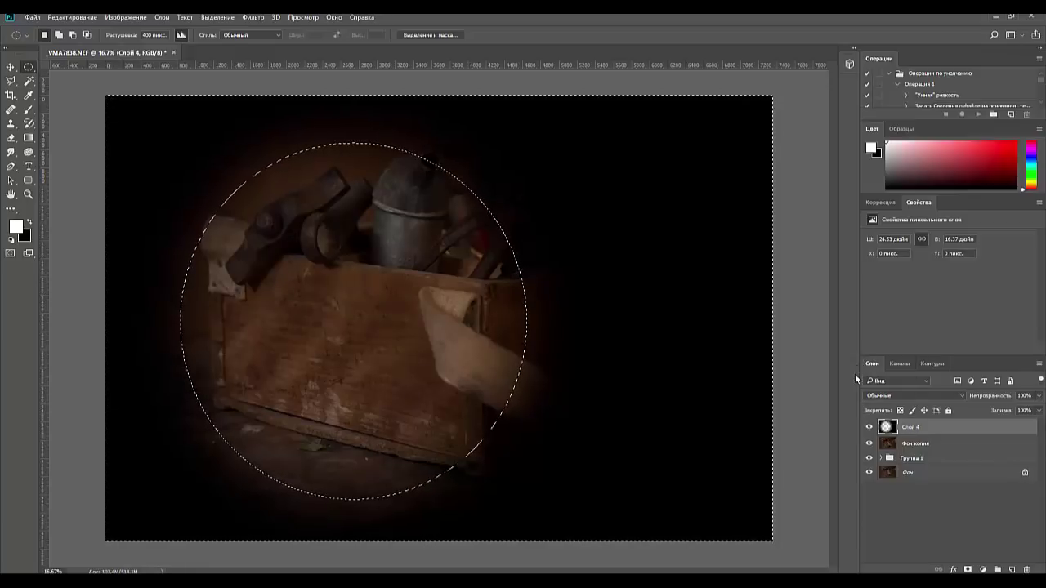
pyautogui.hotkey('ctrl', 'd')
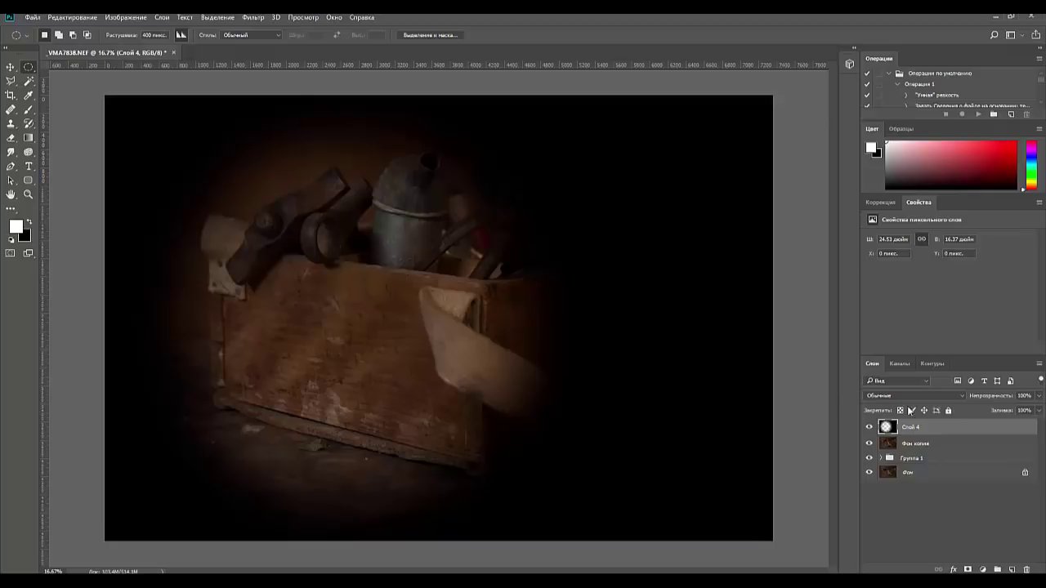
pyautogui.moveTo(970, 398)
pyautogui.mouseDown()
pyautogui.moveTo(989, 402)
pyautogui.moveTo(967, 405)
pyautogui.mouseUp()
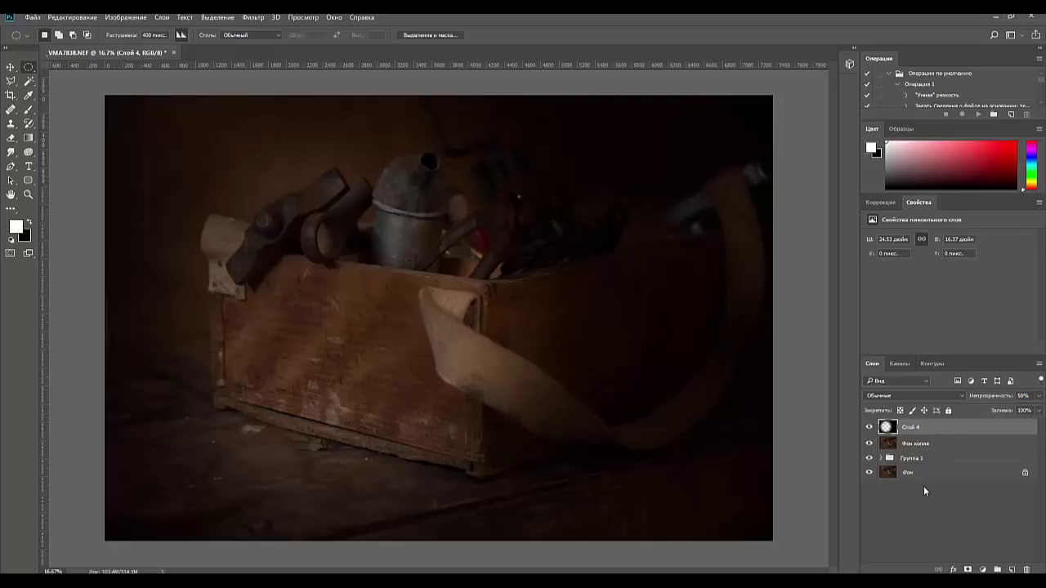
# Brighten the area inside the ellipse with a Levels adjustment masked by the vignette layer's inverted selection, setting the white input level to 134
pyautogui.keyDown('ctrl'); pyautogui.click(887, 427); pyautogui.keyUp('ctrl')
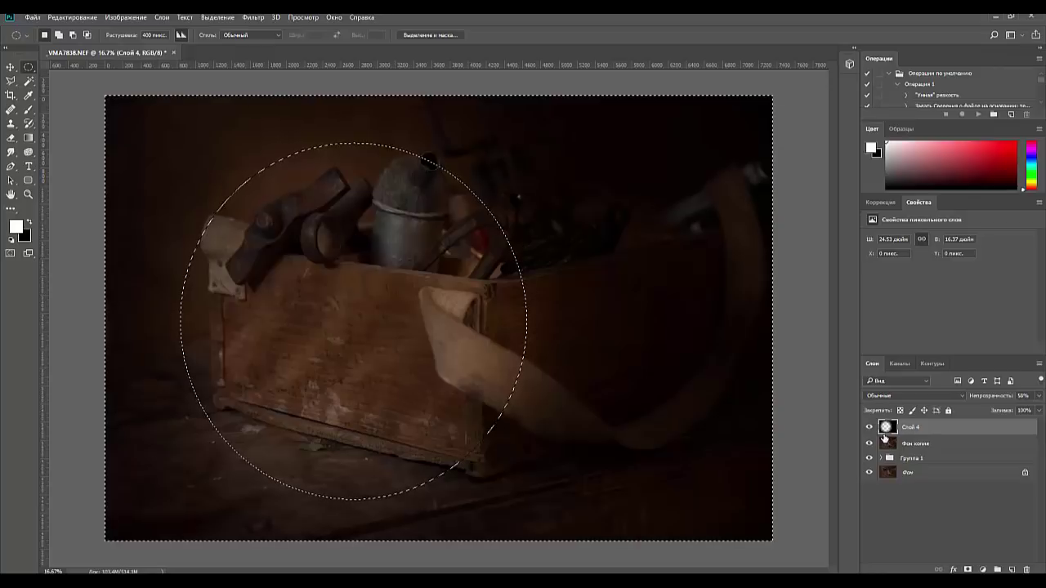
pyautogui.hotkey('ctrl', 'shift', 'i')
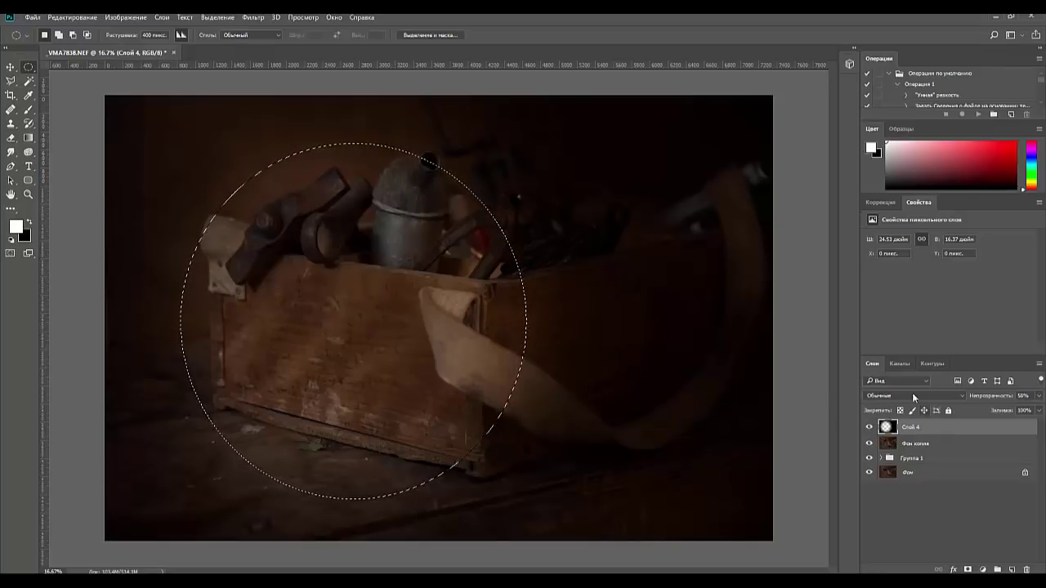
pyautogui.click(884, 201)
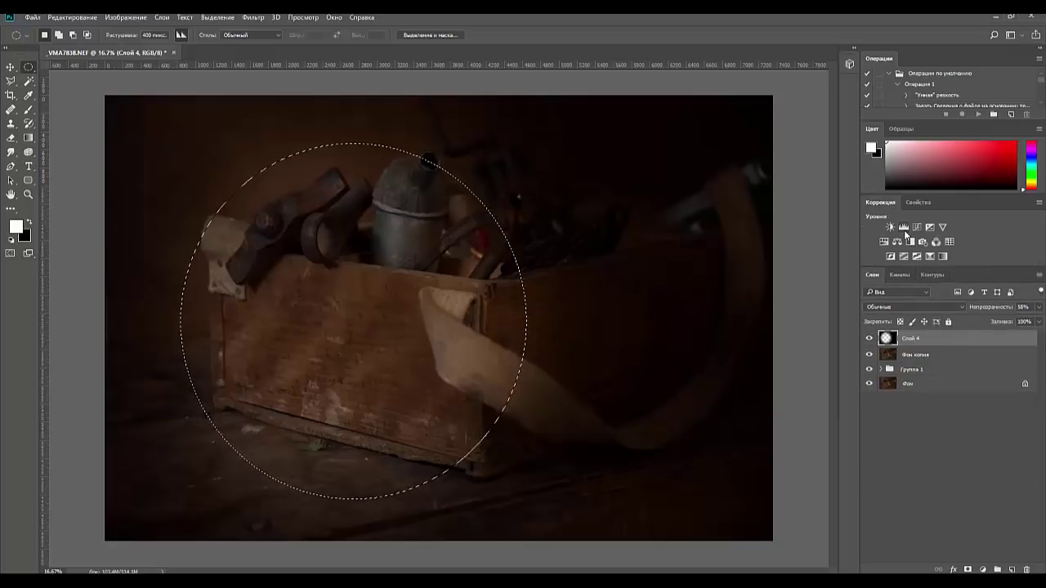
pyautogui.click(902, 232)
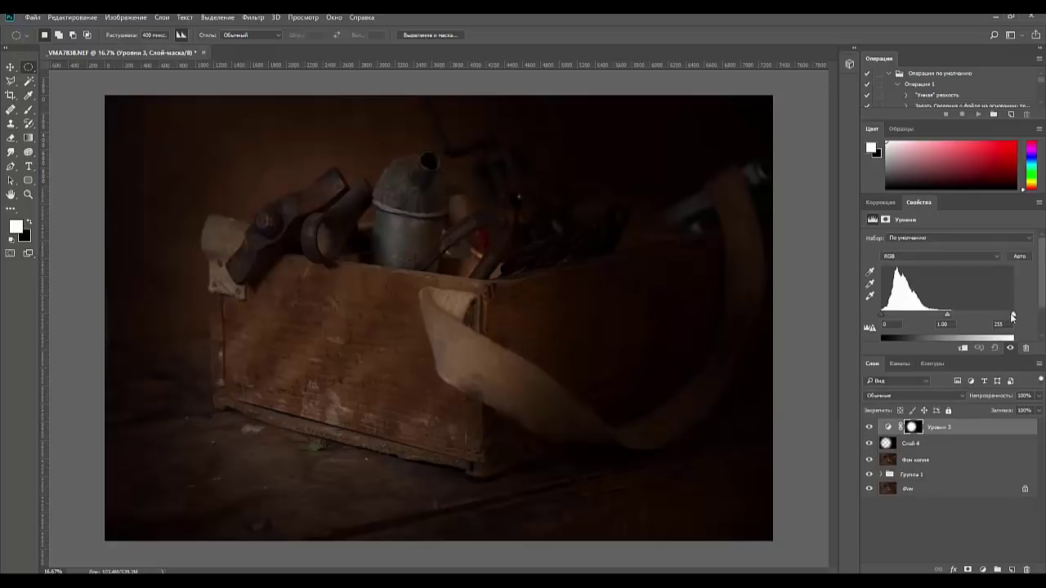
pyautogui.moveTo(1014, 314); pyautogui.dragTo(953, 327)
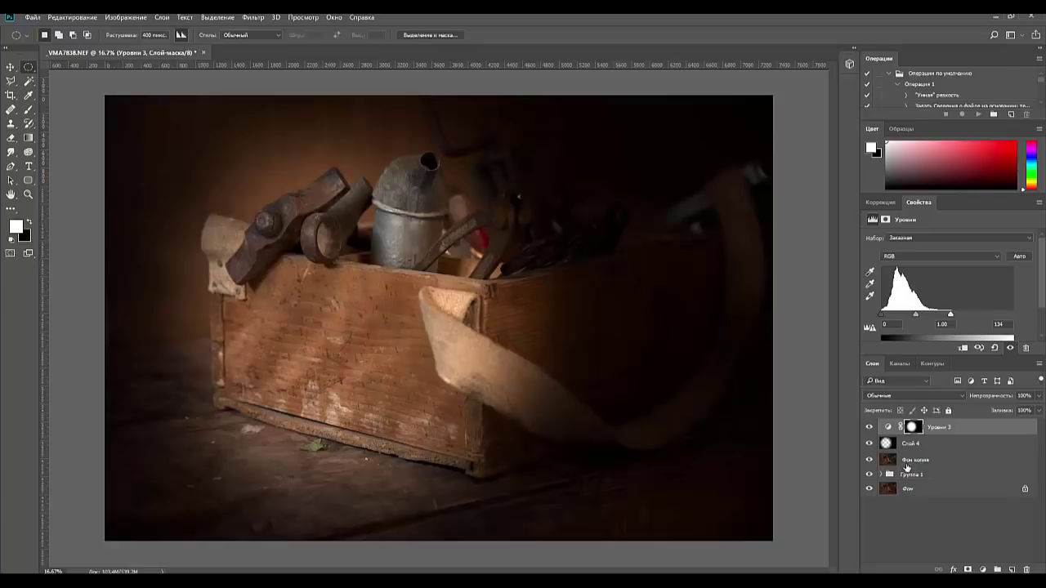
pyautogui.click(881, 396)
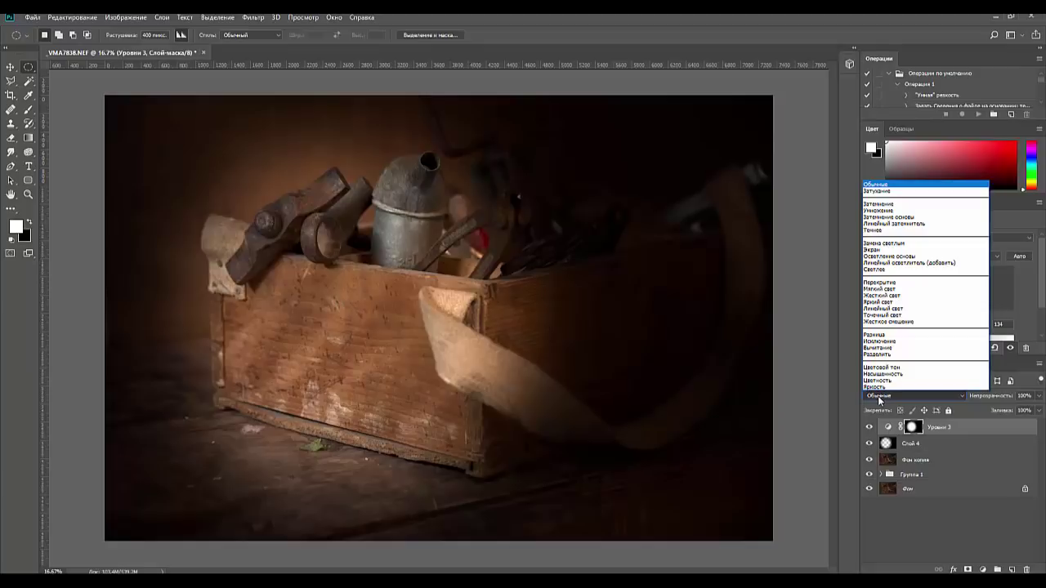
pyautogui.click(940, 428)
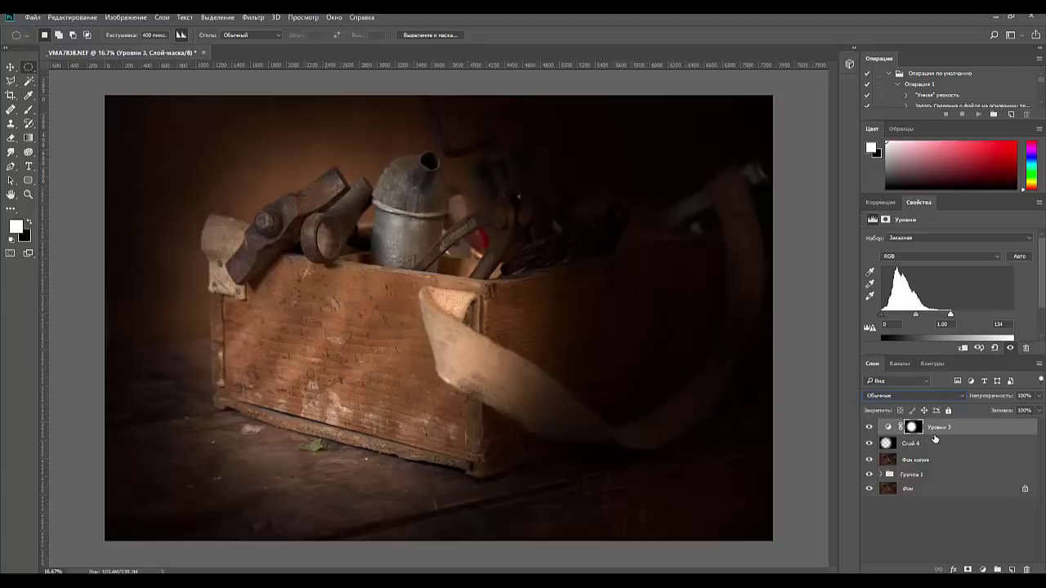
# Stretch the black vignette layer Слой 4 horizontally to about 152% width, extending it past both sides of the image
pyautogui.hotkey('ctrl', '-')
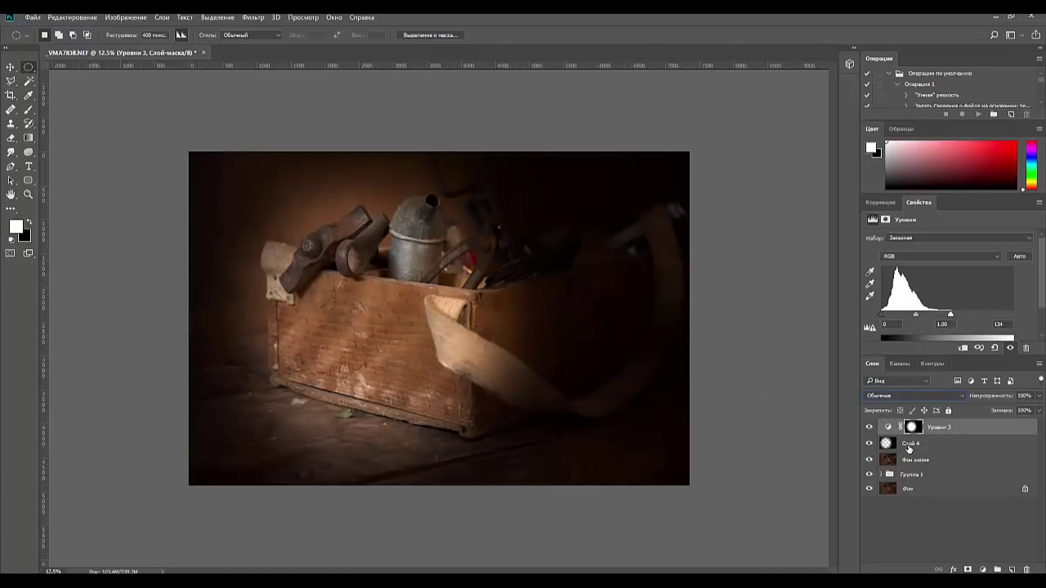
pyautogui.click(908, 446)
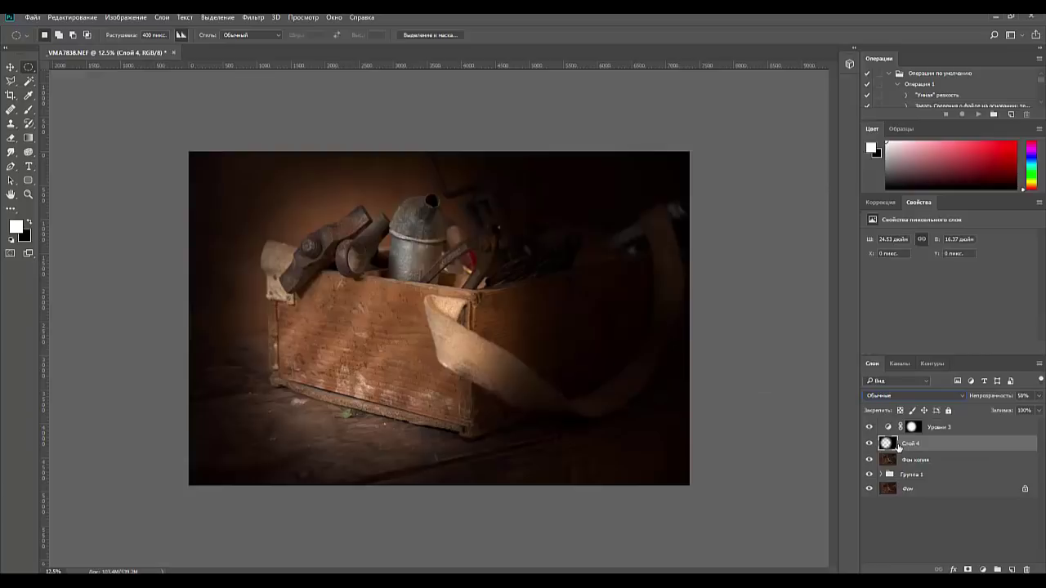
pyautogui.hotkey('ctrl', 't')
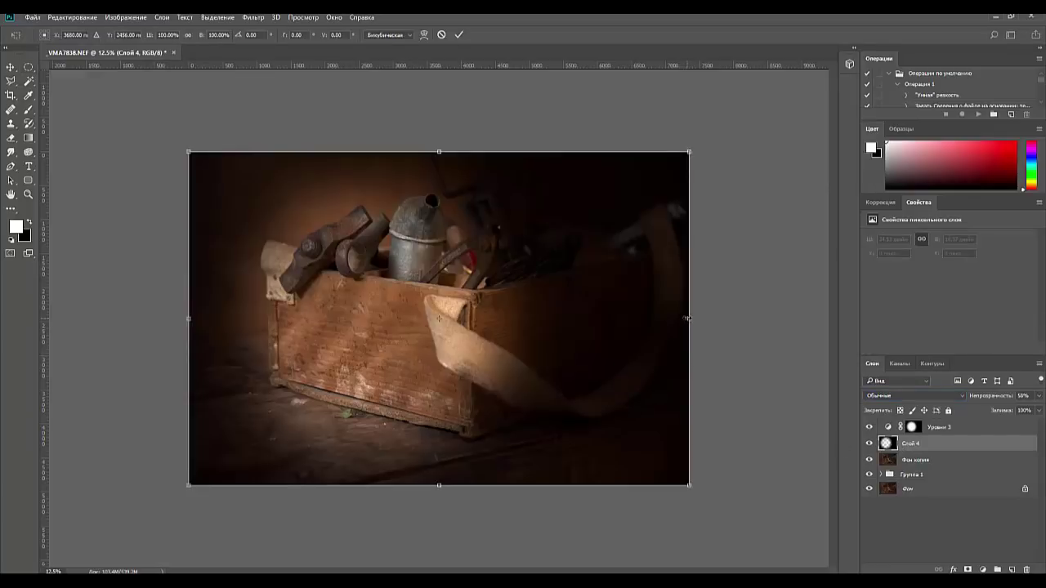
pyautogui.moveTo(690, 319); pyautogui.dragTo(888, 358)
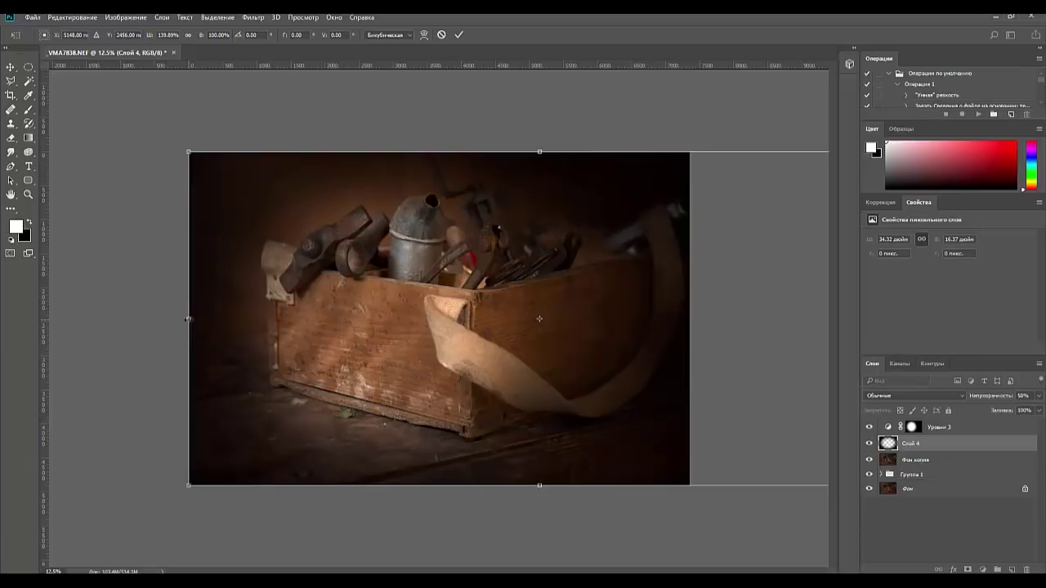
pyautogui.moveTo(188, 320); pyautogui.dragTo(130, 335)
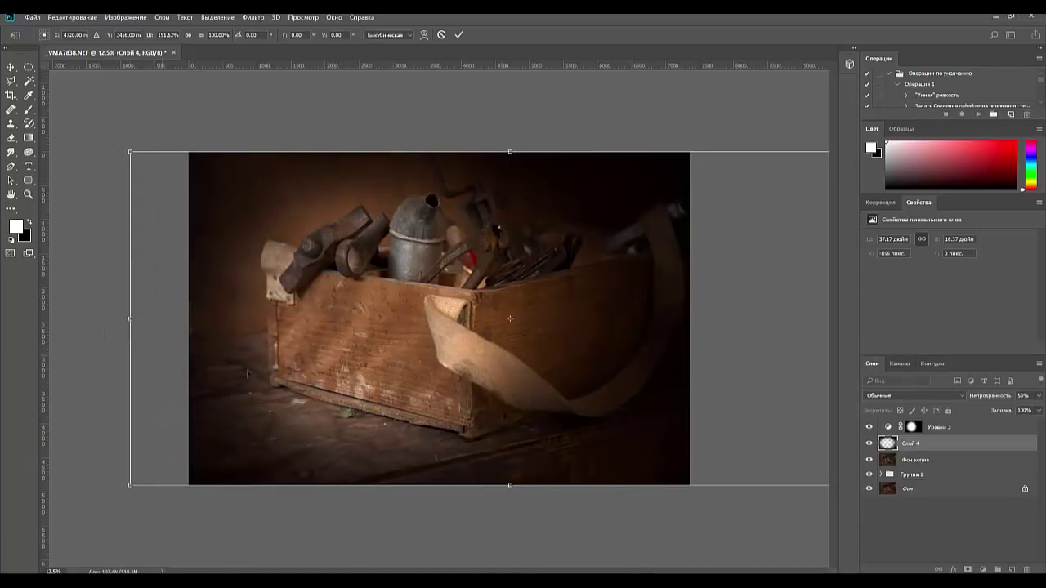
pyautogui.press('Return')
pyautogui.press('m')
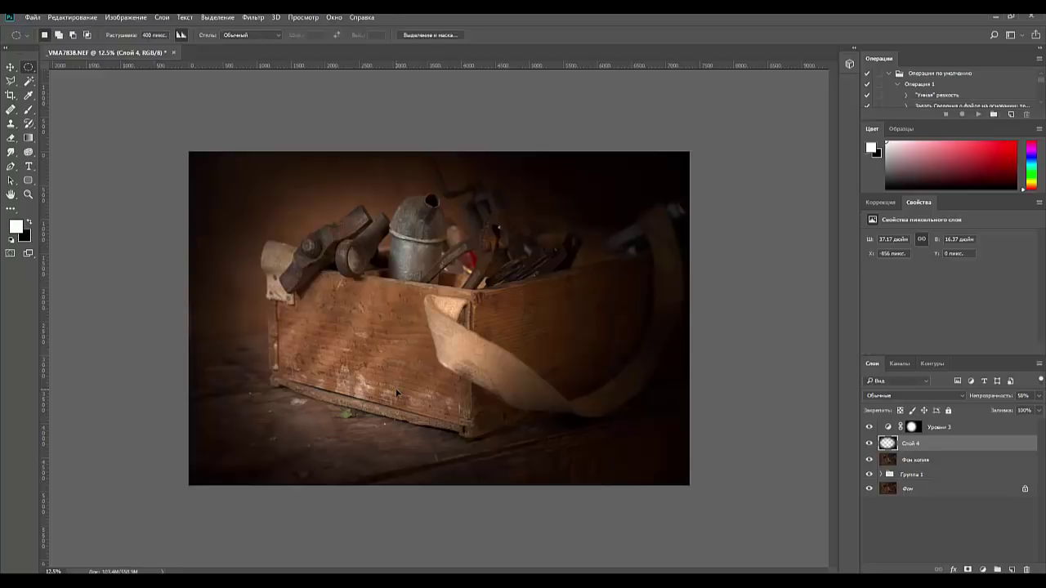
# Stamp all visible layers into a new layer above the Levels adjustment Уровни 3 and show the available adjustments
pyautogui.click(959, 429)
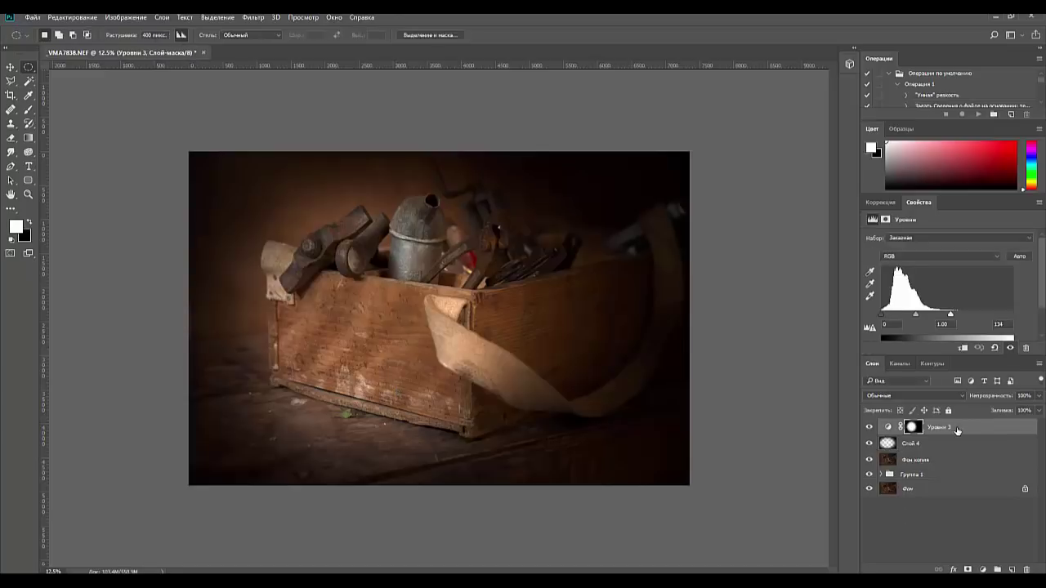
pyautogui.hotkey('ctrl', 'shift', 'alt', 'e')
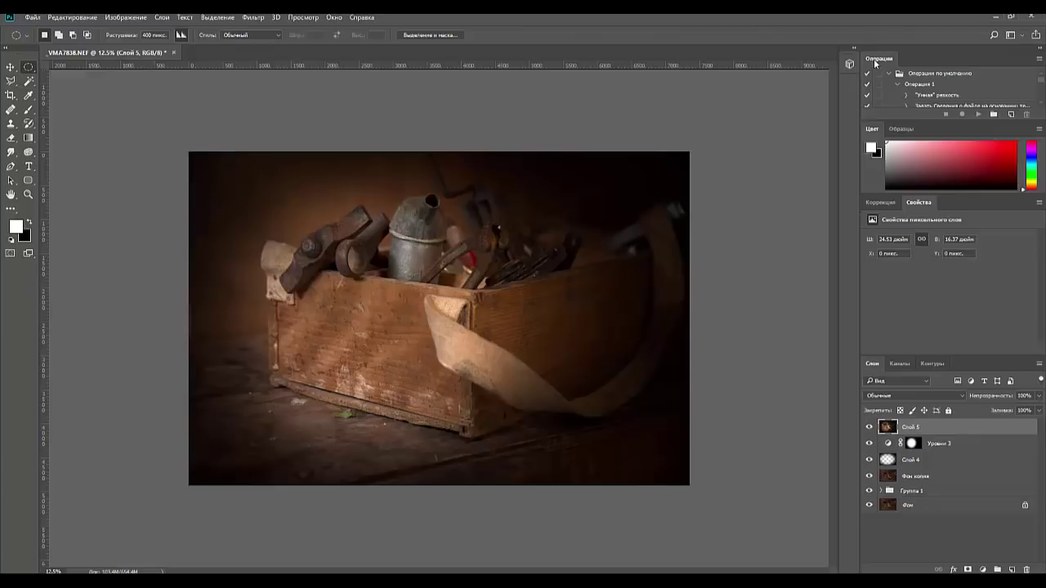
pyautogui.click(876, 204)
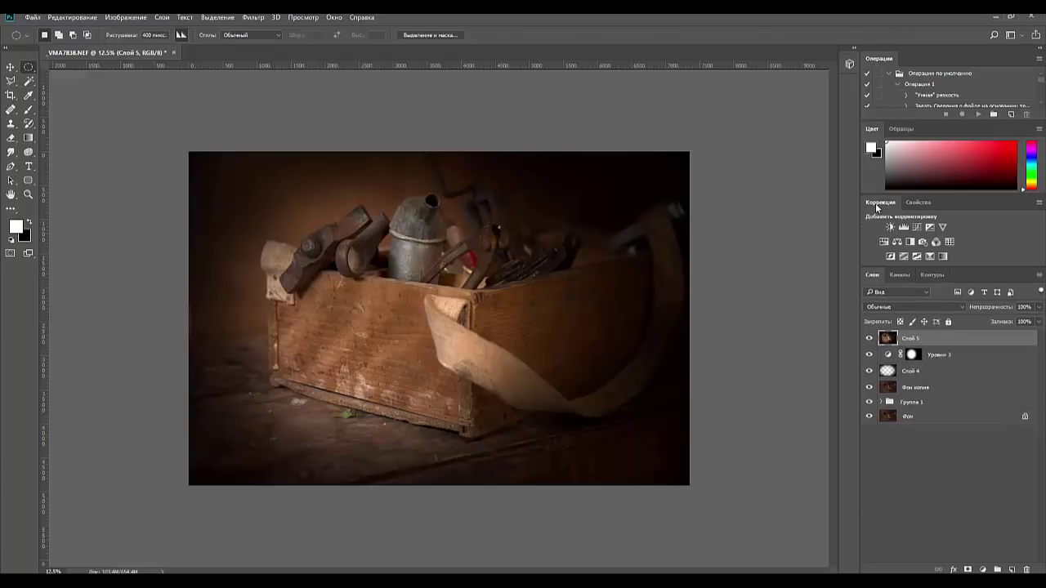
# Add a Levels adjustment above Слой 5 with the white input level at 189, and invert its mask to black
pyautogui.click(904, 224)
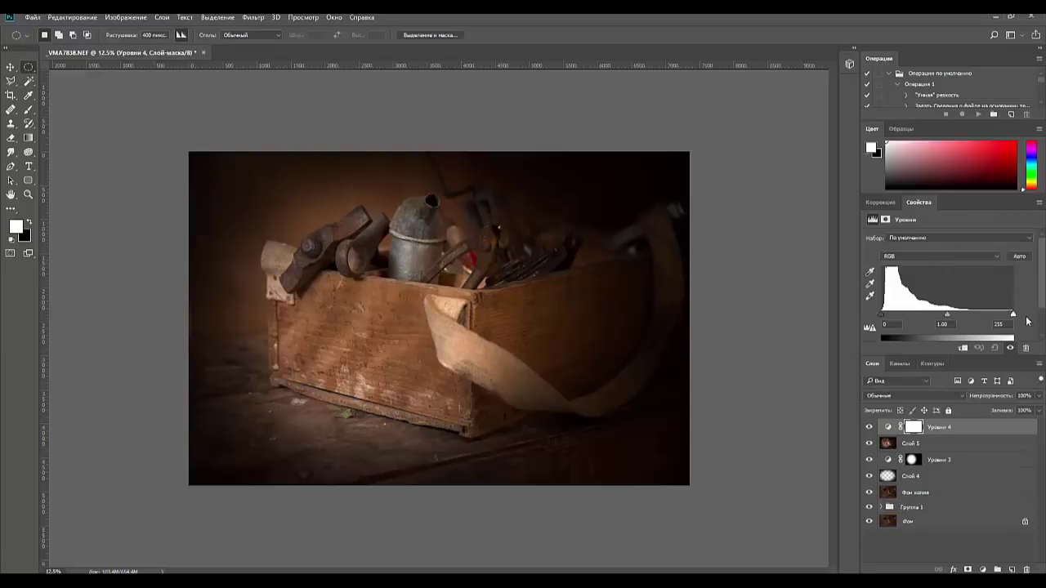
pyautogui.moveTo(1013, 315); pyautogui.dragTo(981, 317)
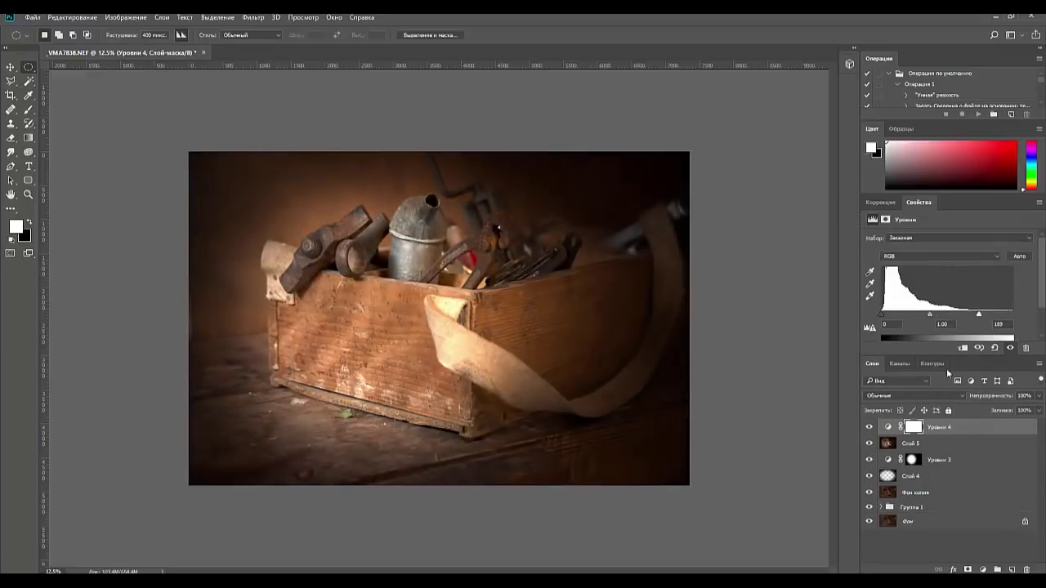
pyautogui.click(915, 428)
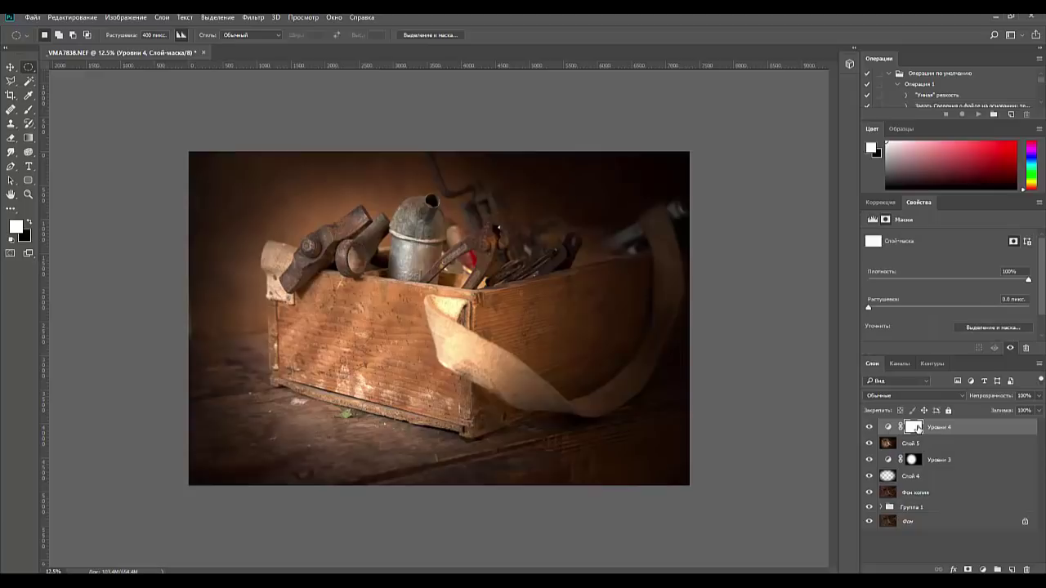
pyautogui.hotkey('ctrl', 'i')
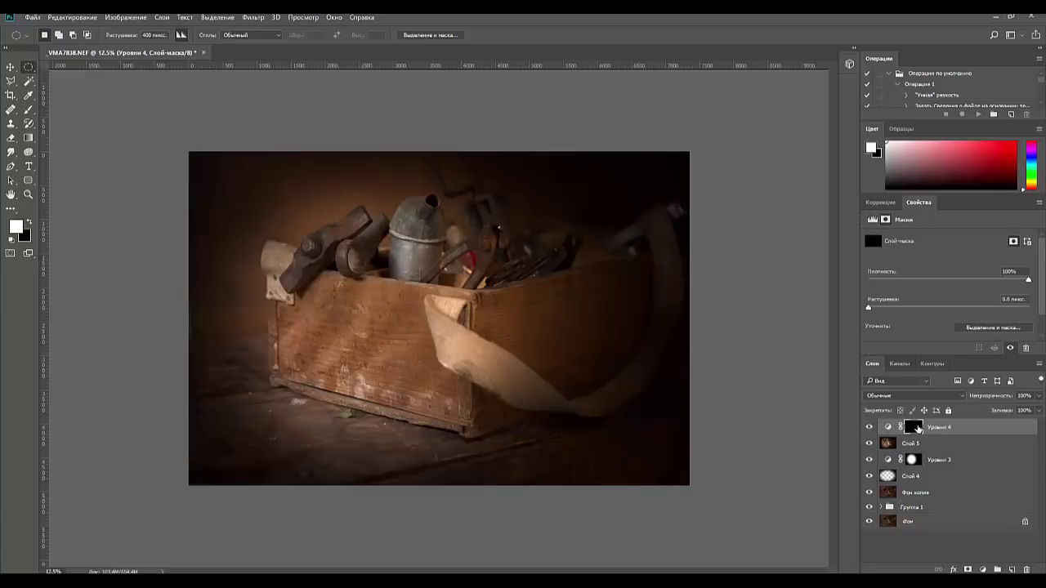
# Reveal the Levels brightening with small white-to-transparent radial gradients on the mask over the tools, metal can, box front and foreground floor
pyautogui.click(31, 140)
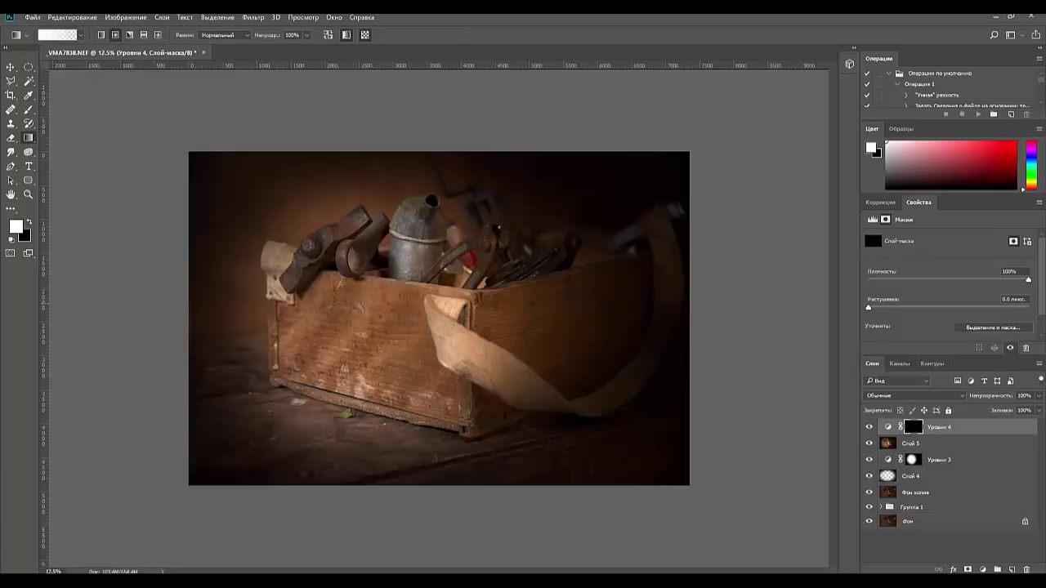
pyautogui.moveTo(309, 277); pyautogui.dragTo(332, 301)
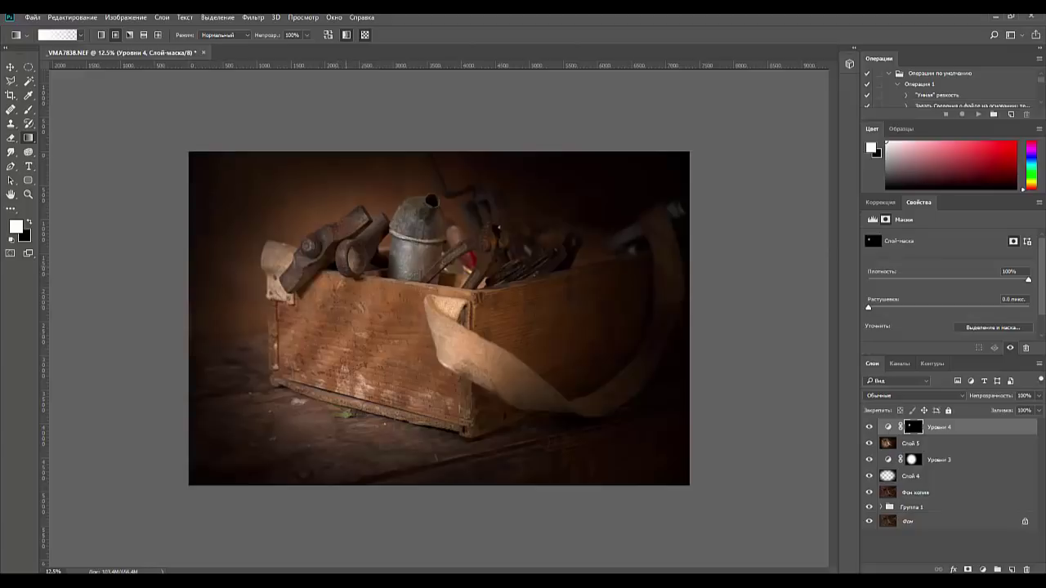
pyautogui.moveTo(359, 254); pyautogui.dragTo(381, 283)
pyautogui.moveTo(417, 224)
pyautogui.mouseDown()
pyautogui.moveTo(444, 264)
pyautogui.moveTo(484, 259)
pyautogui.moveTo(540, 275)
pyautogui.mouseUp()
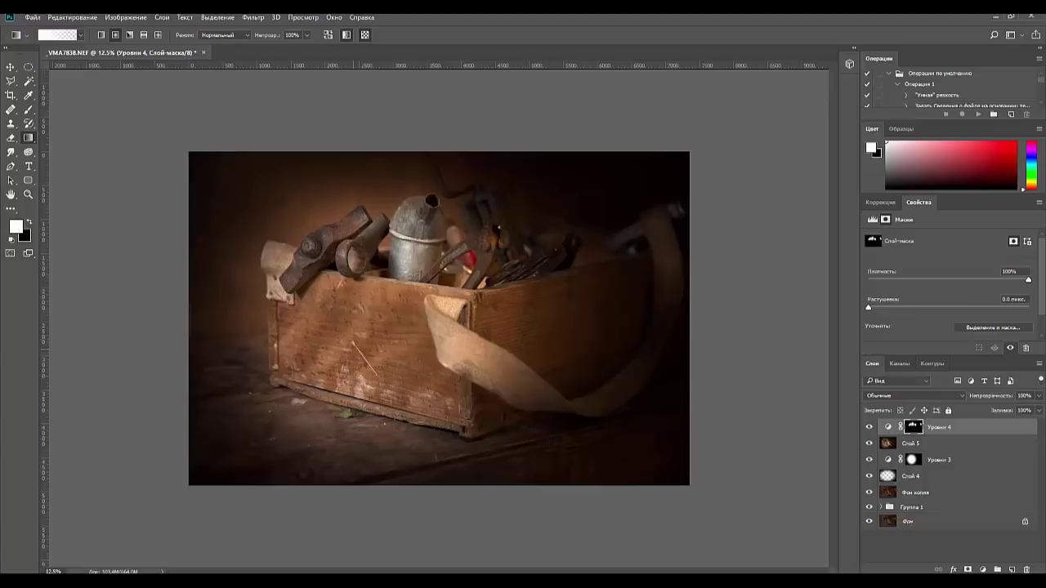
pyautogui.moveTo(351, 344); pyautogui.dragTo(377, 365)
pyautogui.moveTo(320, 343); pyautogui.dragTo(350, 368)
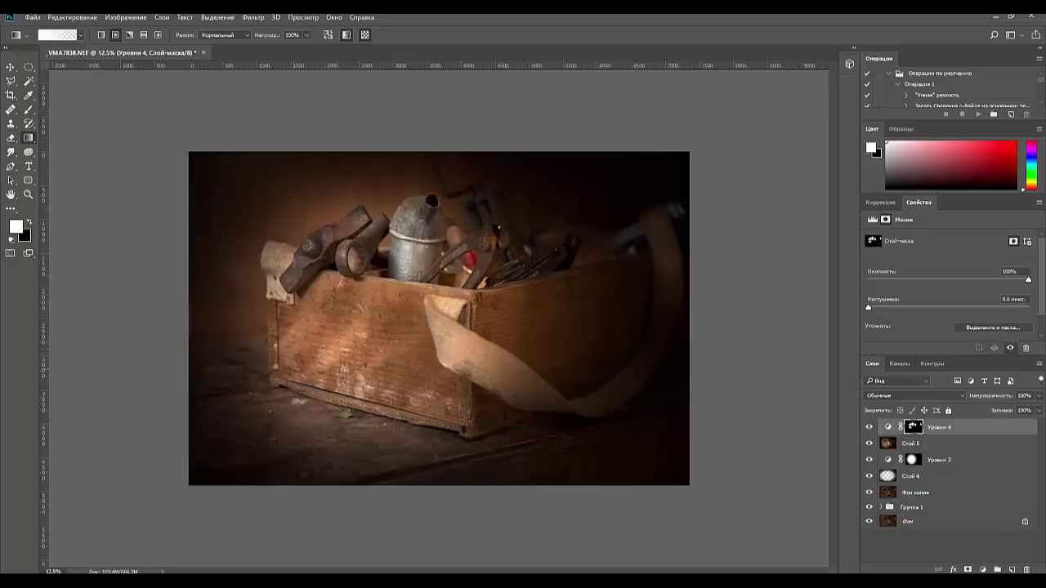
pyautogui.moveTo(236, 442); pyautogui.dragTo(454, 475)
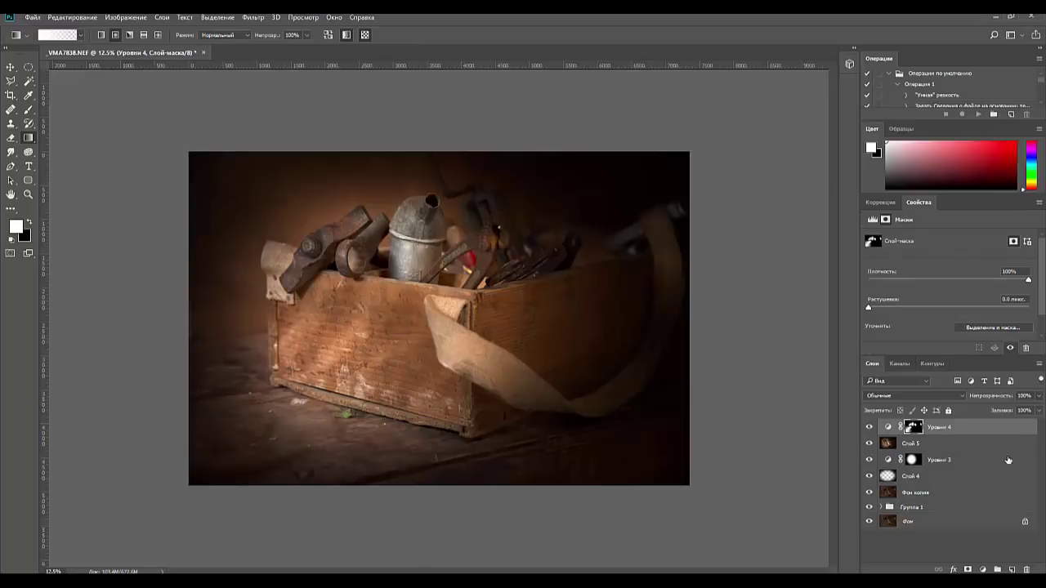
# Stamp all visible layers into a new top layer and apply Smart Sharpen with amount 48%, radius 1.8 px and noise reduction 19%
pyautogui.click(990, 433)
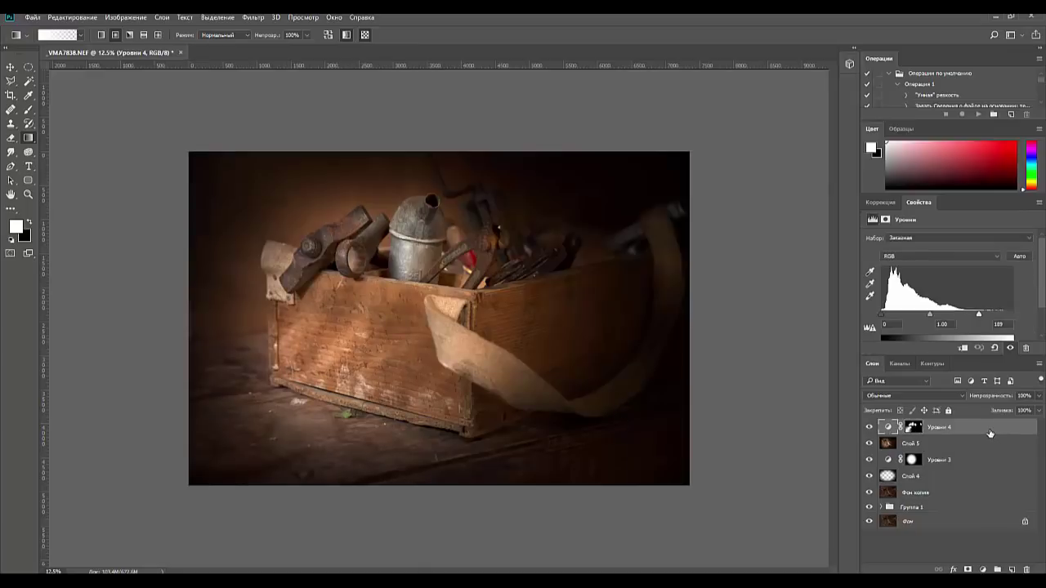
pyautogui.hotkey('ctrl', 'shift', 'alt', 'e')
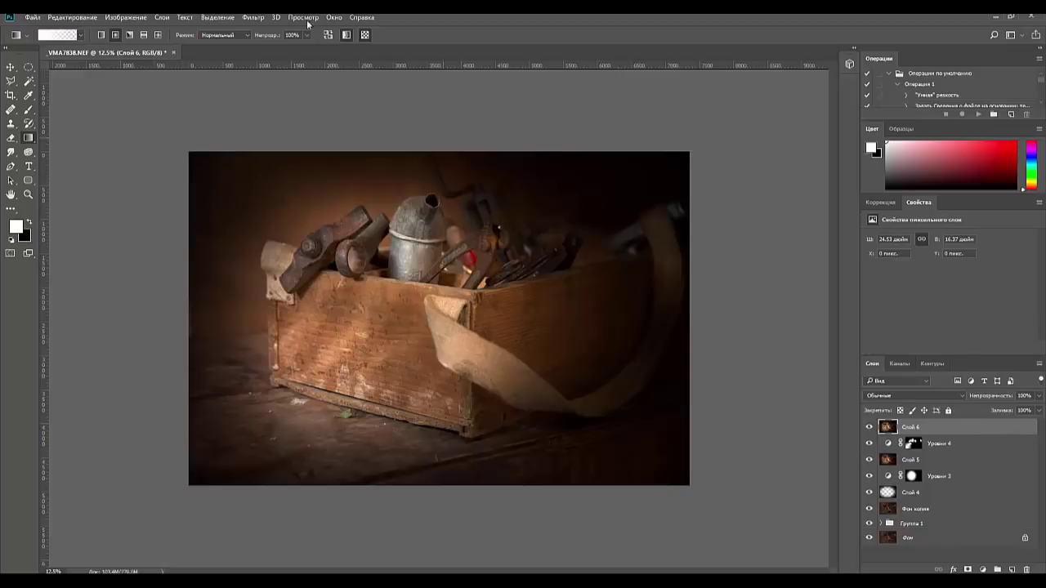
pyautogui.click(258, 22)
pyautogui.moveTo(278, 212)
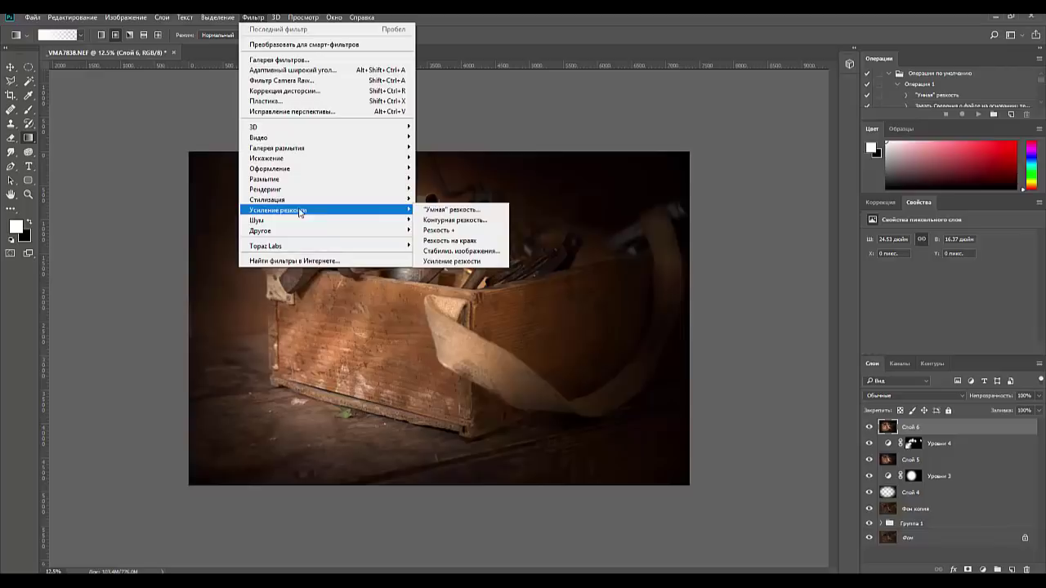
pyautogui.click(478, 210)
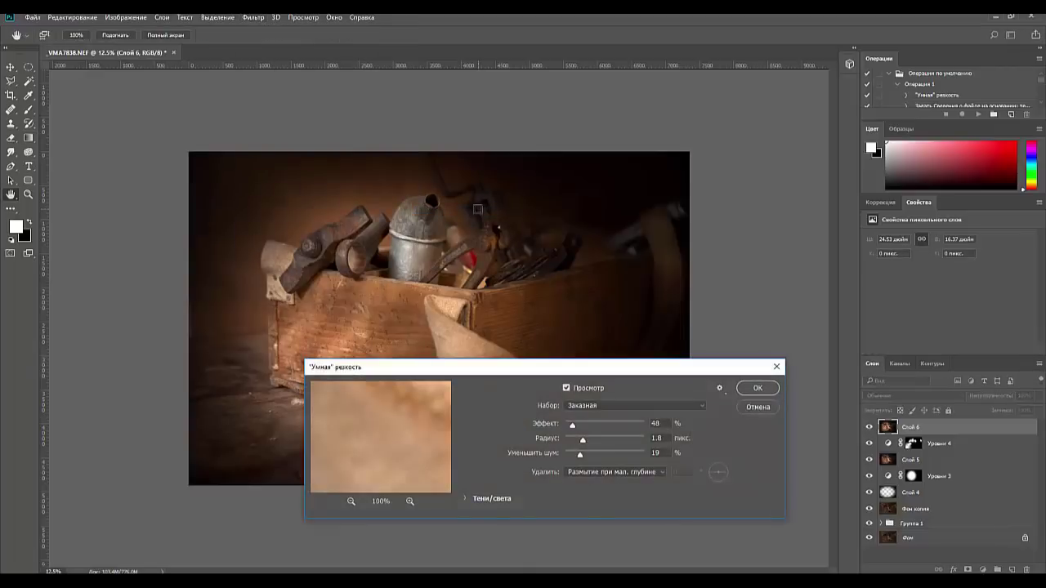
pyautogui.click(759, 388)
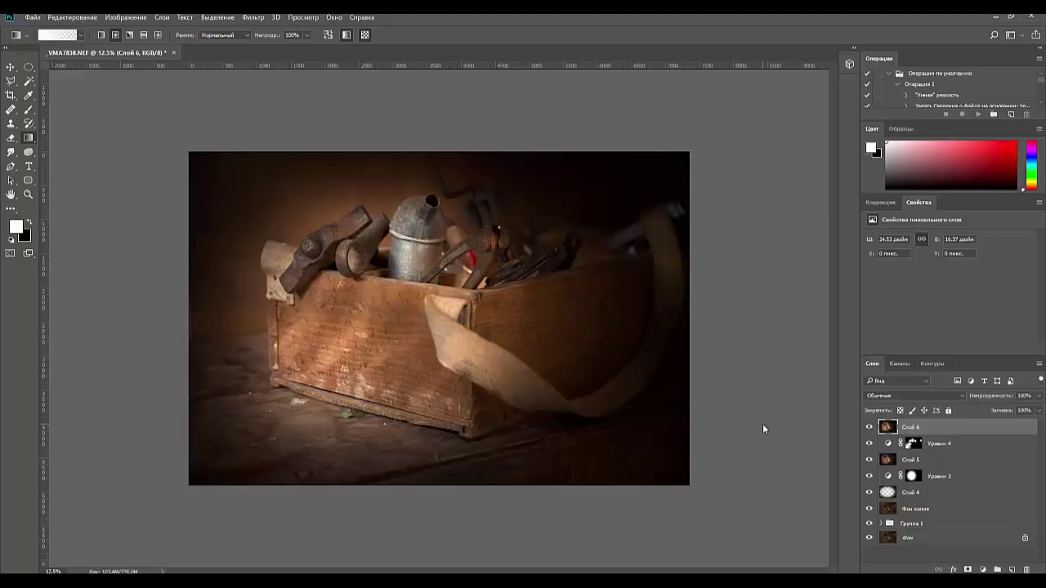
# Examine the sharpened box and strap up close at 33.3%, and the overall light of the whole image at 8.33%
pyautogui.hotkey('ctrl', '+')
pyautogui.hotkey('ctrl', '+')
pyautogui.hotkey('ctrl', '+')
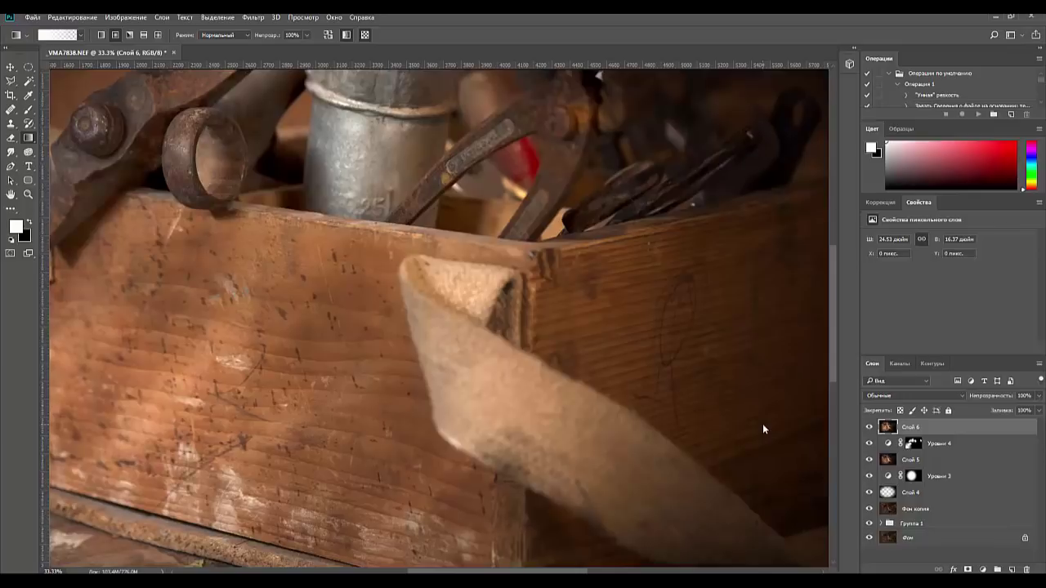
pyautogui.hotkey('ctrl', '-')
pyautogui.hotkey('ctrl', '-')
pyautogui.hotkey('ctrl', '-')
pyautogui.hotkey('ctrl', '-')
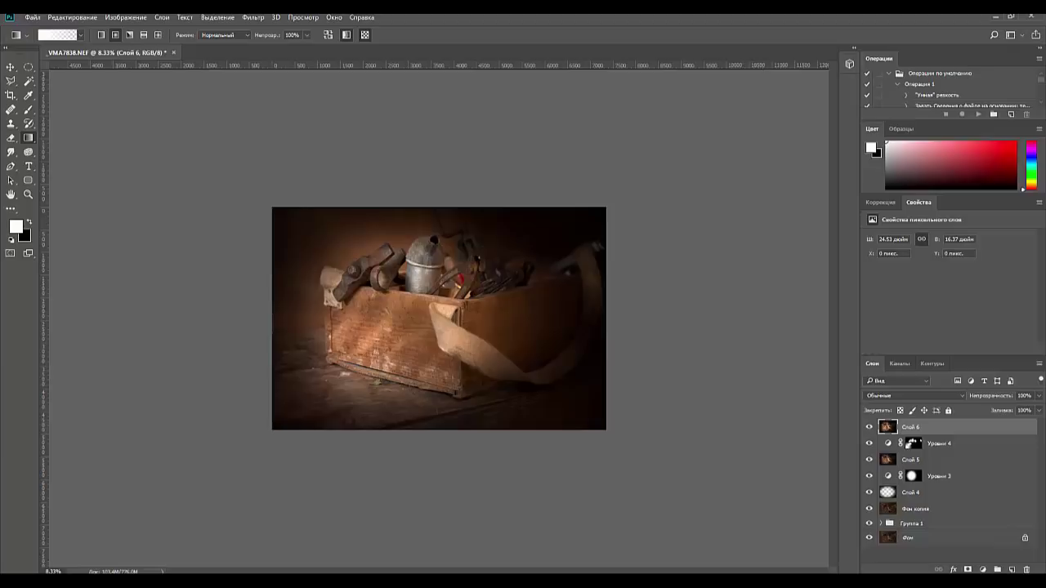
pyautogui.moveTo(466, 582)
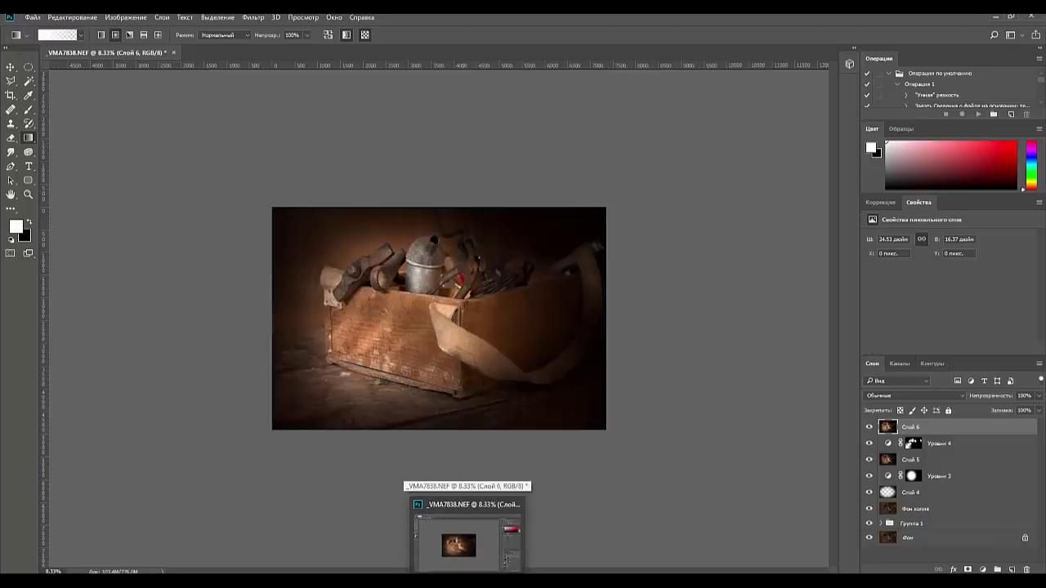